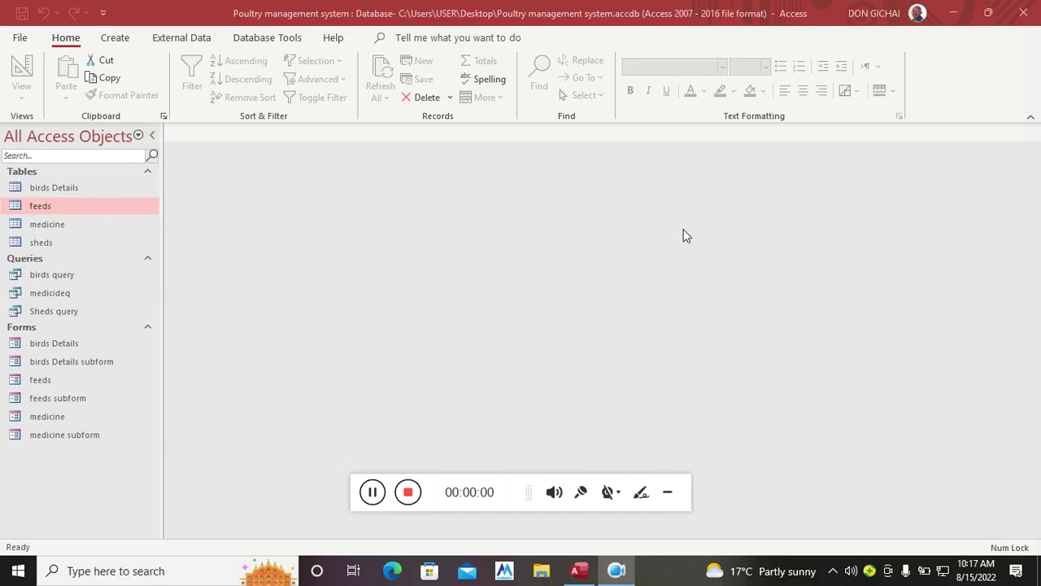
left_click_drag(507, 488, 785, 565)
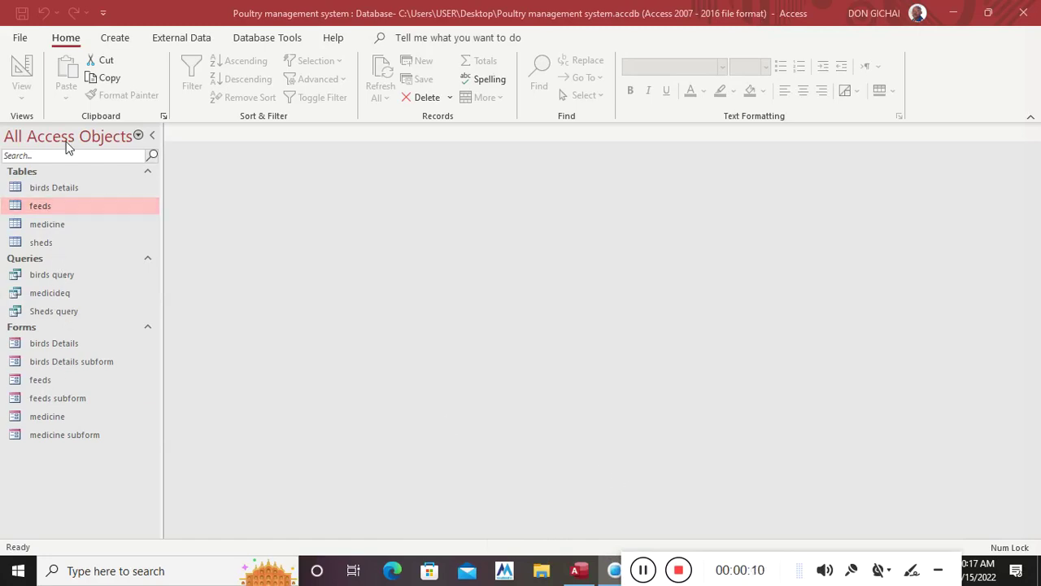
Create a new query in Design View based on the feeds table
left_click(120, 43)
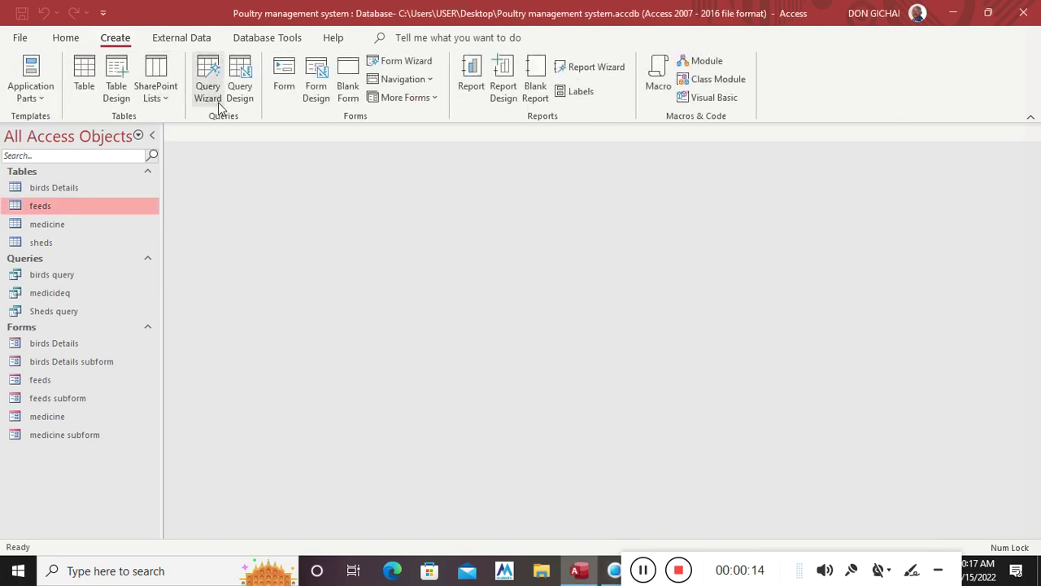
left_click(240, 94)
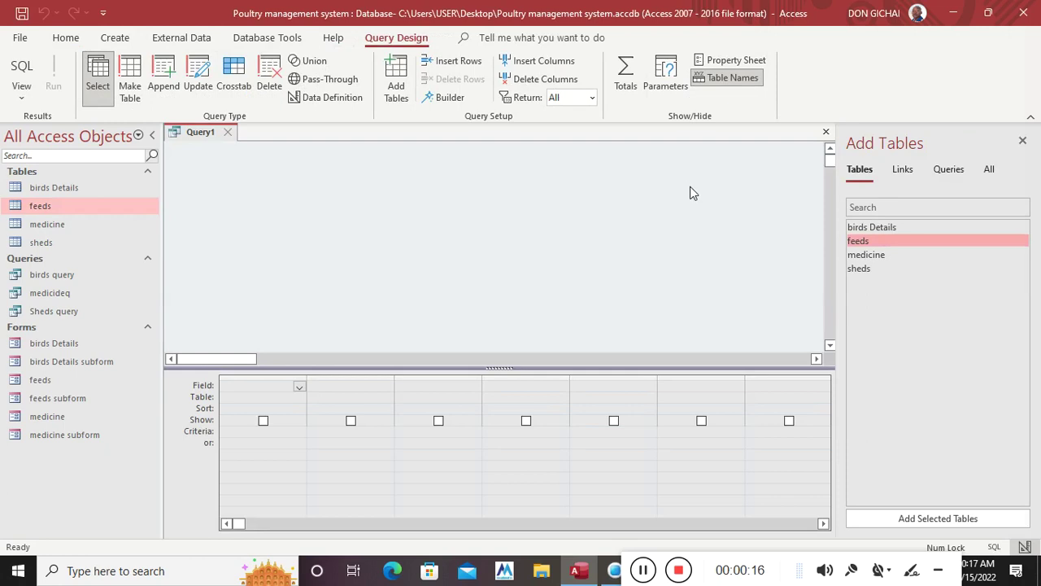
double_click(860, 242)
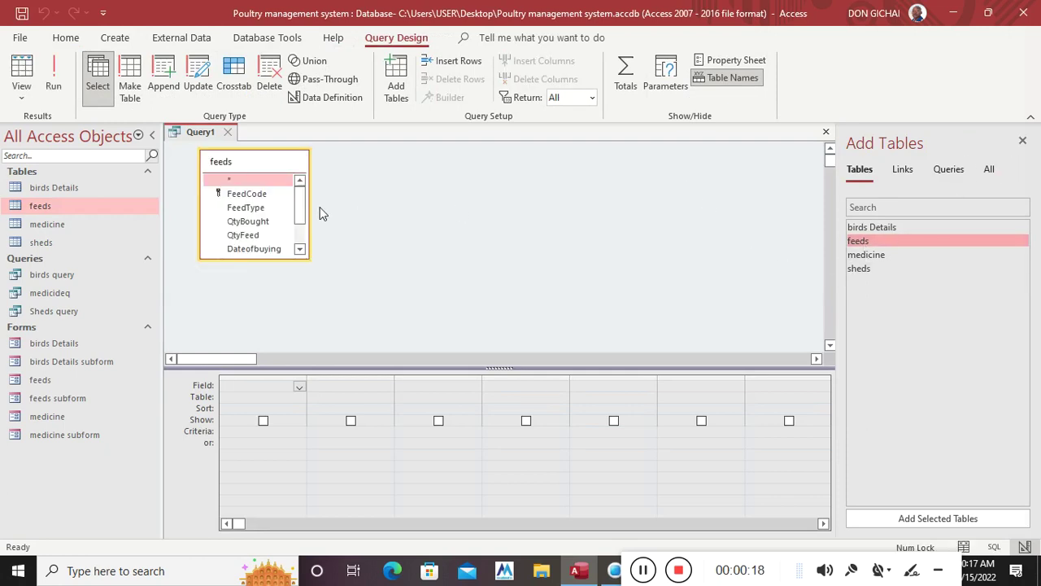
Add FeedCode, FeedType, QtyBought, QtyFeed, Dateofbuying, Price, TotalSpend and Shed to the query grid, and close the table list
double_click(247, 194)
double_click(247, 208)
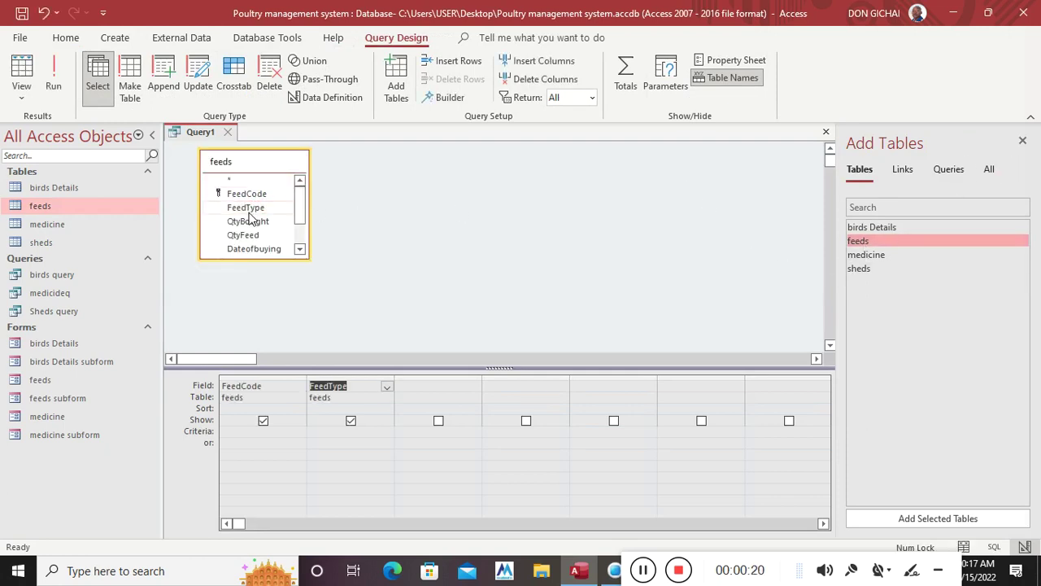
double_click(250, 221)
double_click(250, 236)
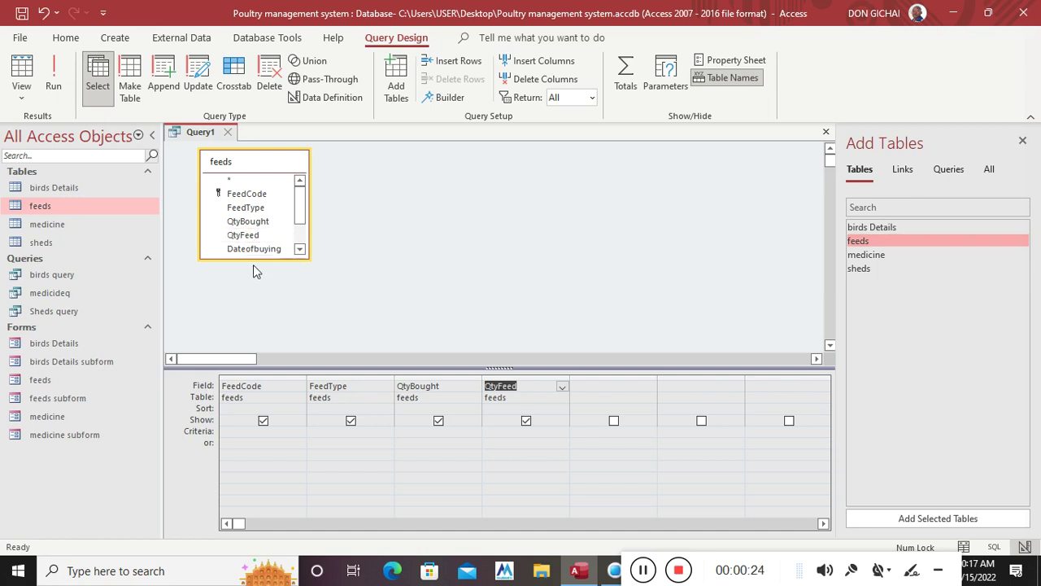
left_click_drag(251, 259, 257, 301)
left_click(251, 255)
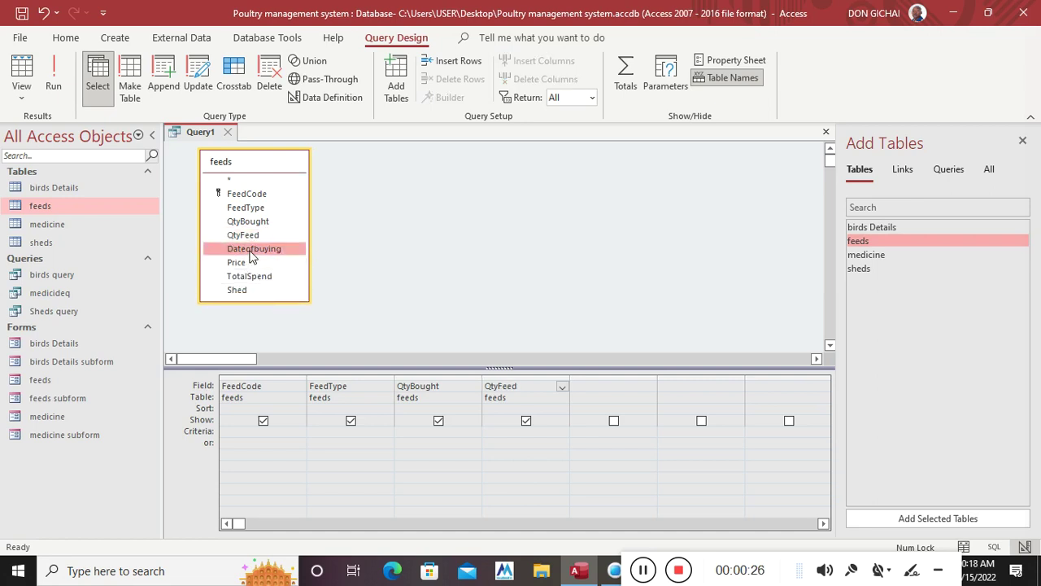
double_click(252, 254)
double_click(246, 262)
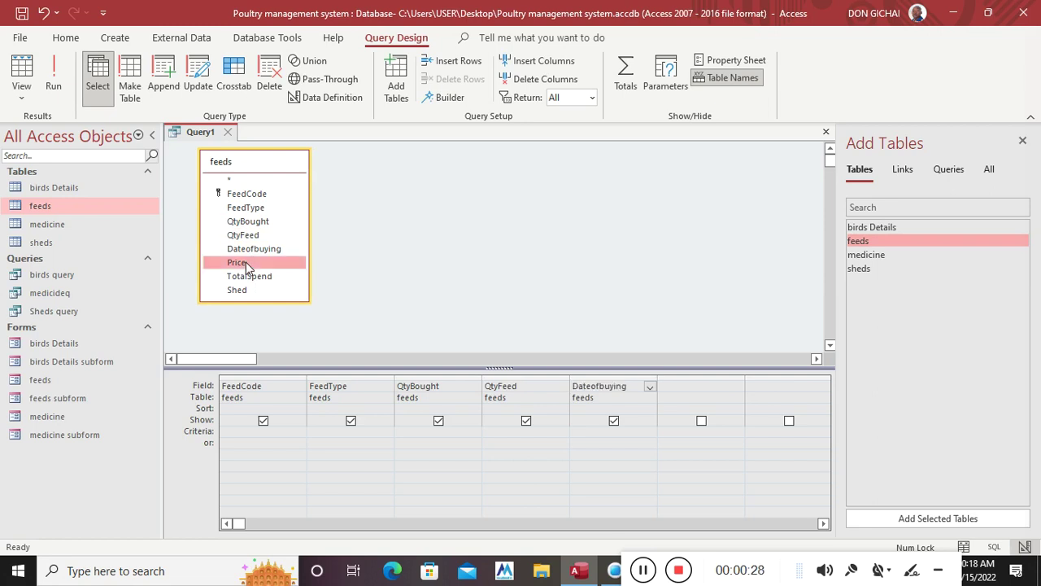
double_click(255, 277)
left_click(253, 289)
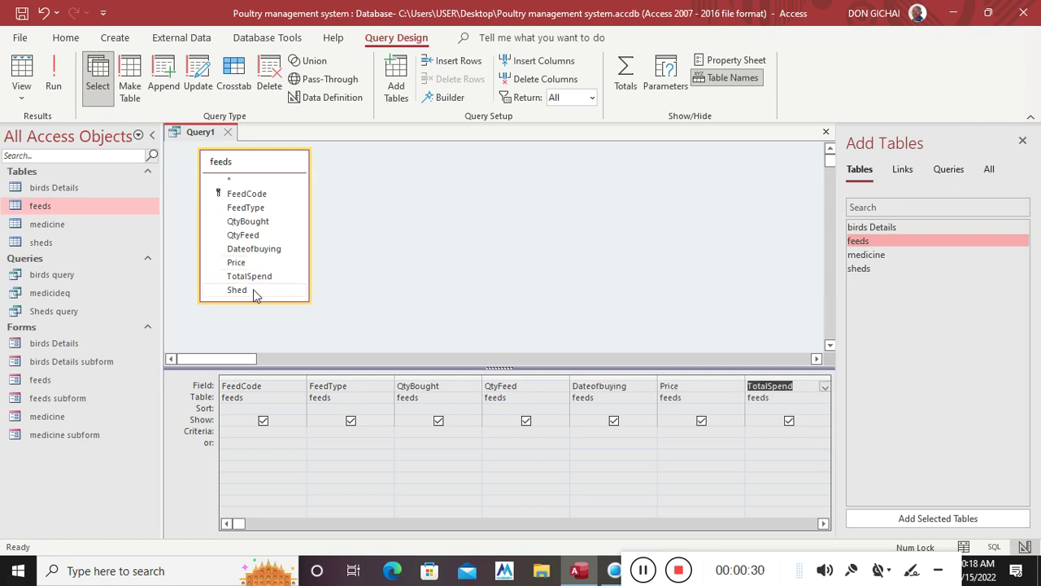
left_click(1022, 141)
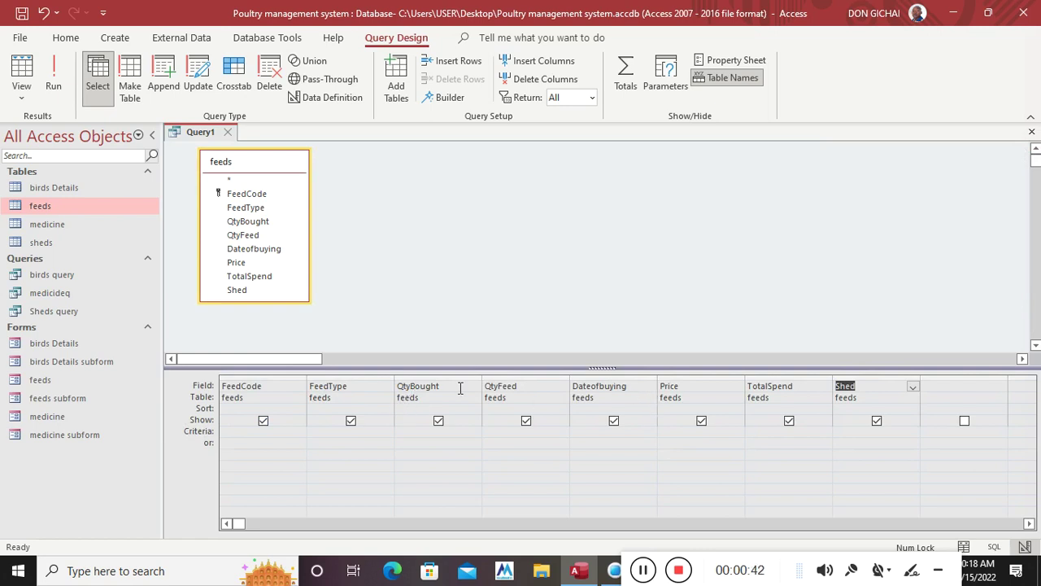
Turn the TotalSpend column into the calculated field TotalSpend: [QtyBought]*[Price] and widen it to fit the expression
left_click(808, 385)
type(":")
key("Caps_Lock")
type("Q")
key("Caps_Lock")
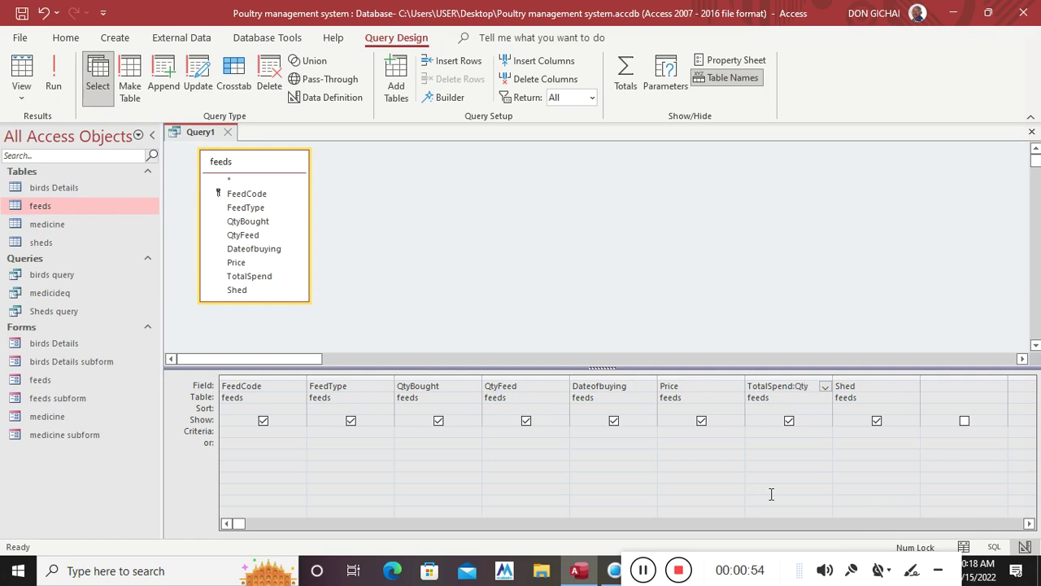
type("tyBought*")
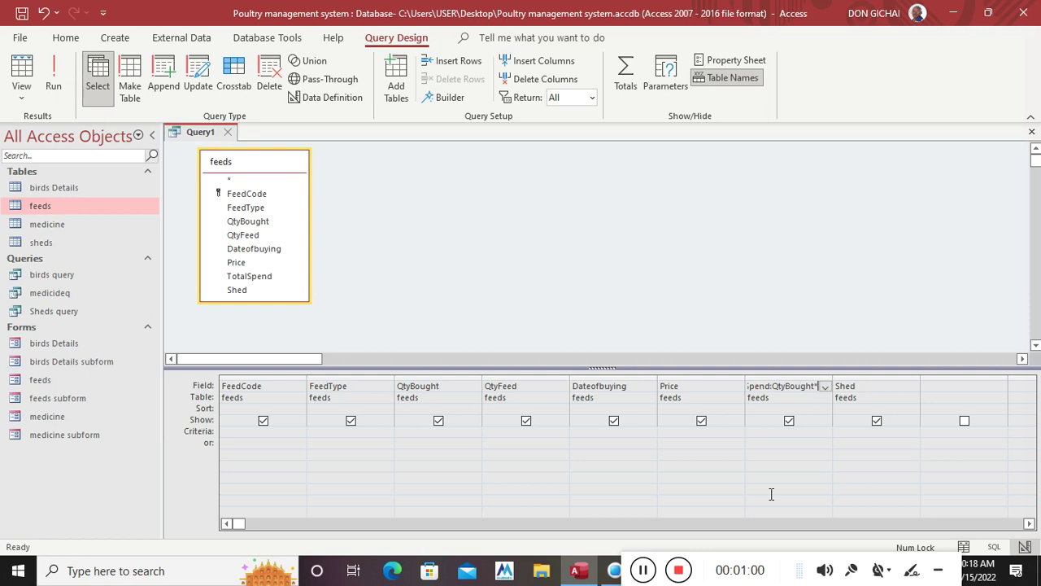
type("Price")
left_click(794, 493)
left_click_drag(830, 375, 730, 387)
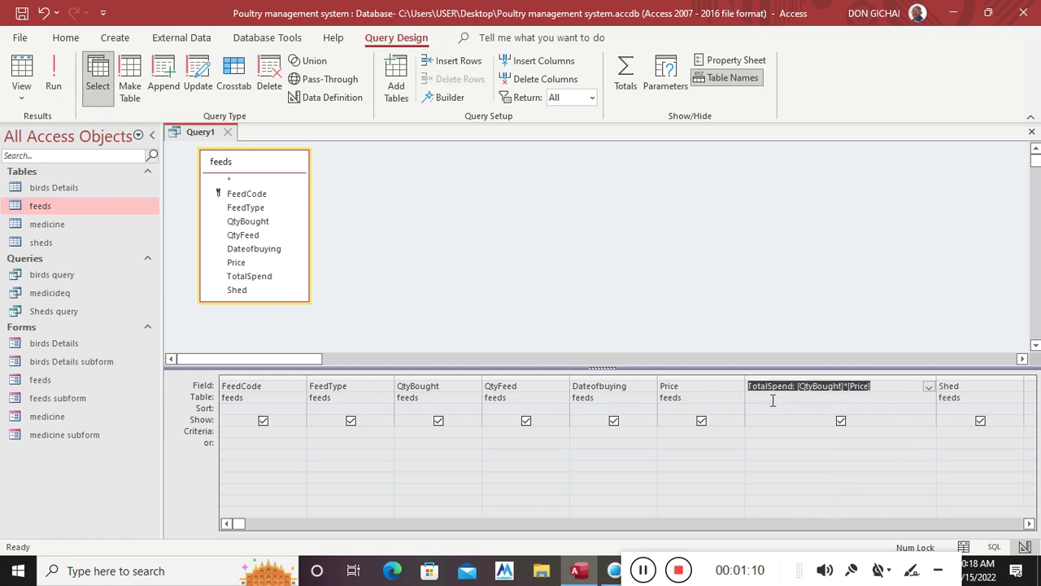
Launch ZoomIt and magnify the TotalSpend expression in the query grid to examine it, then leave the magnified view
left_click(141, 573)
type("zoom")
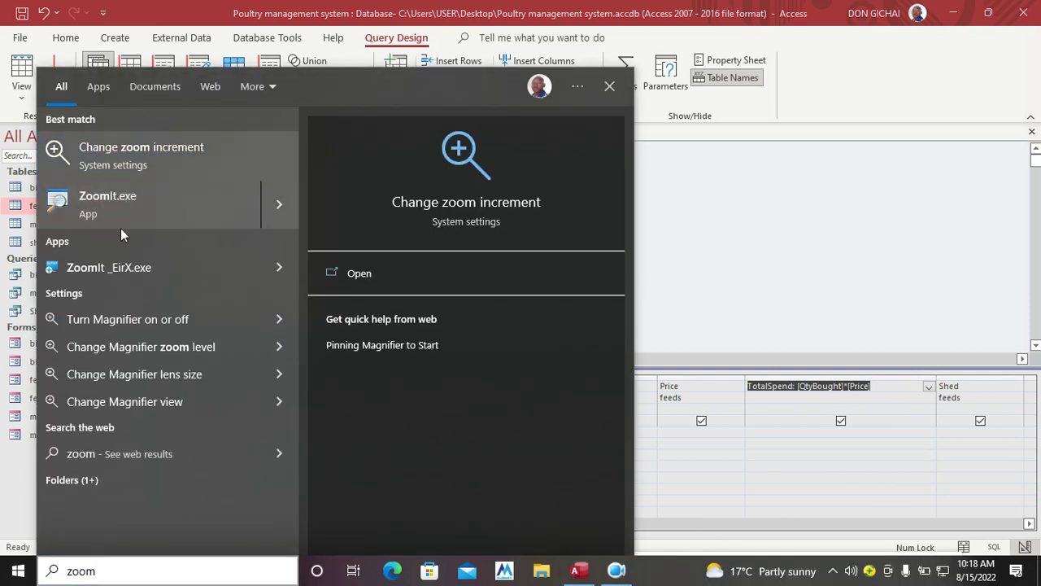
left_click(117, 204)
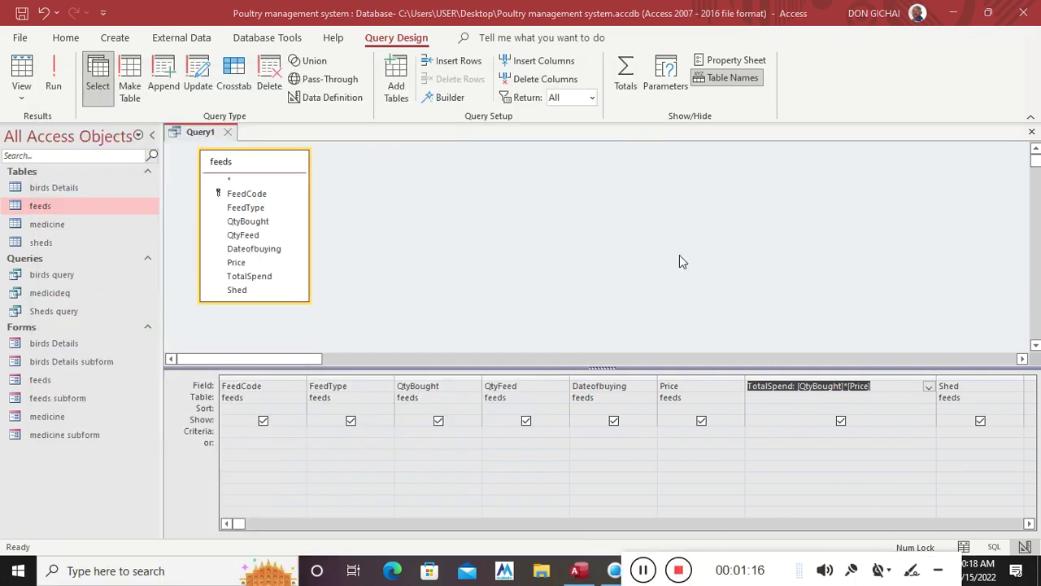
key("ctrl+1")
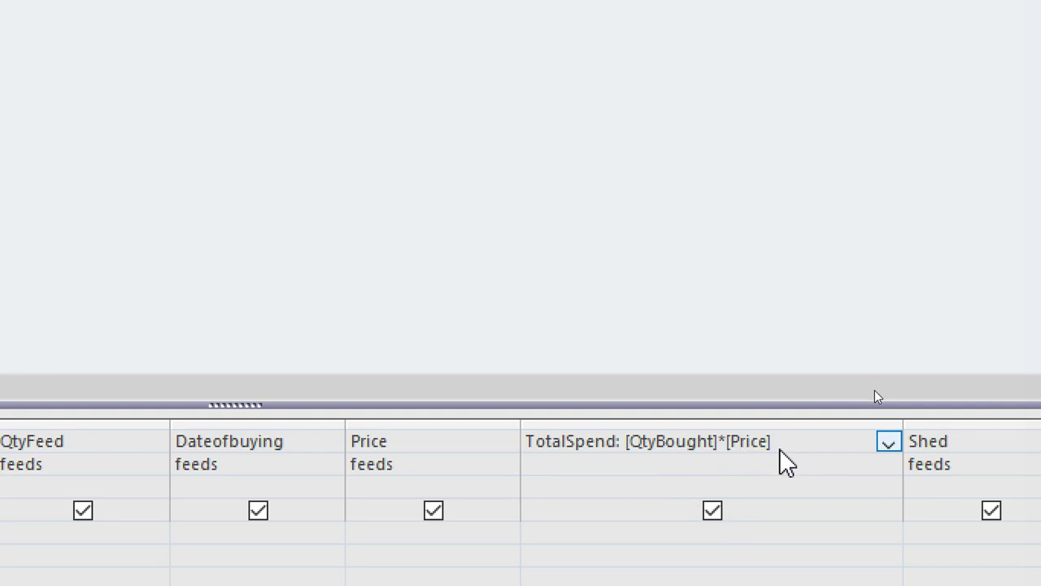
key("Escape")
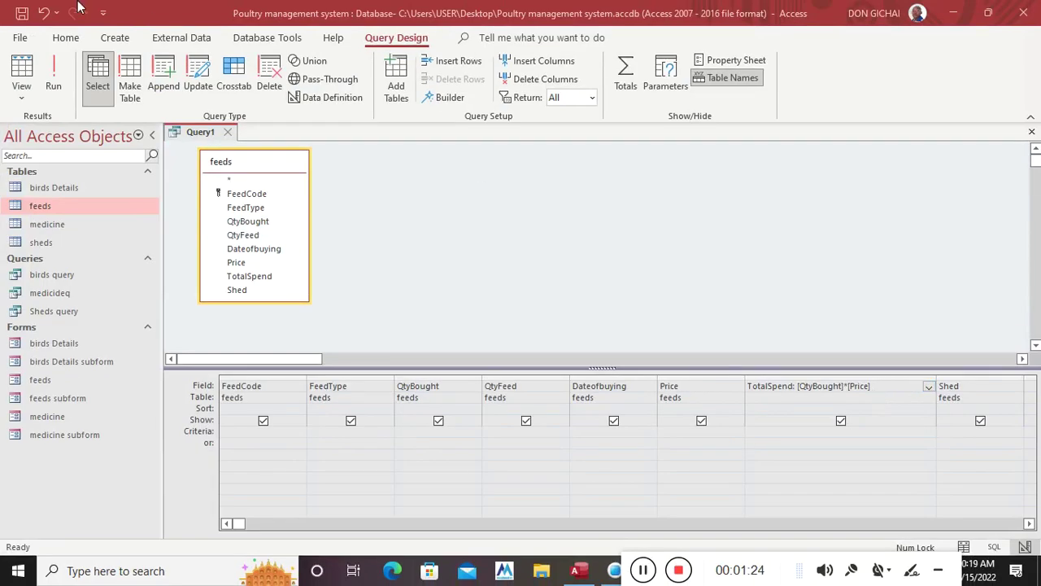
Close the new feeds query, saving it under the name feedq
left_click(1031, 131)
left_click(456, 327)
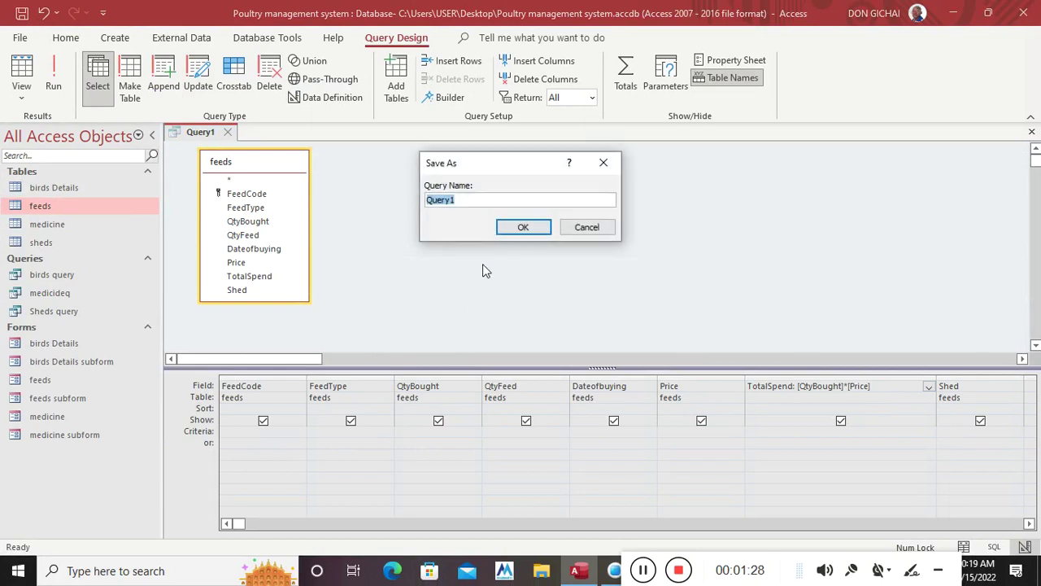
type("feedq")
key("Return")
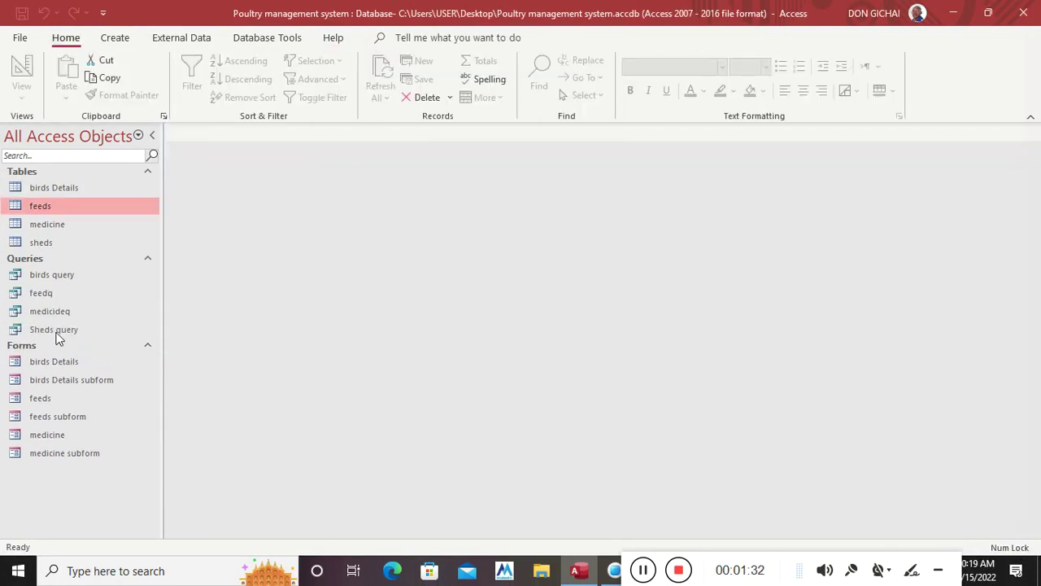
Open the existing birds query in Design View
left_click(47, 276)
right_click(47, 275)
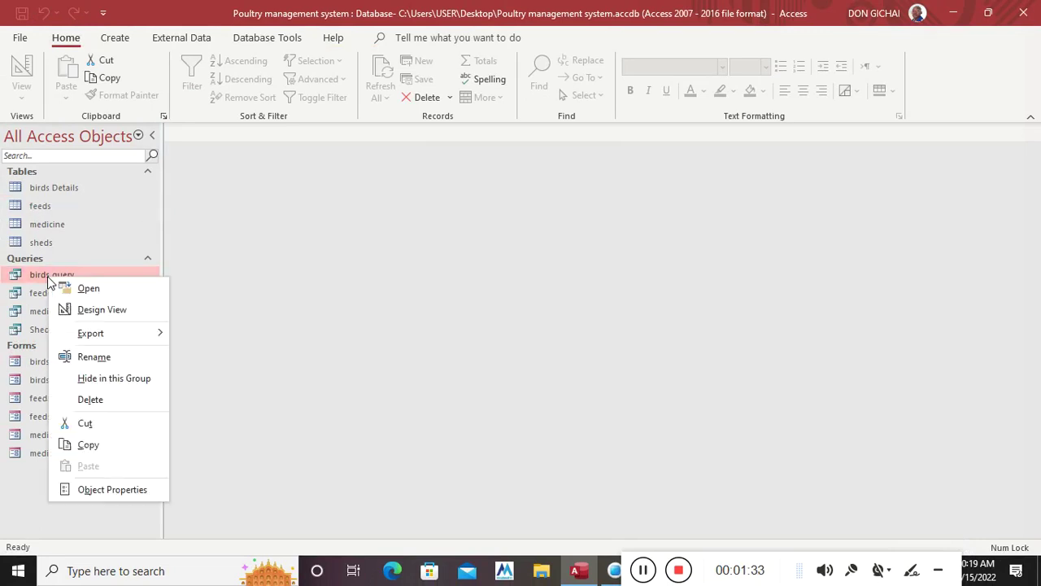
left_click(91, 308)
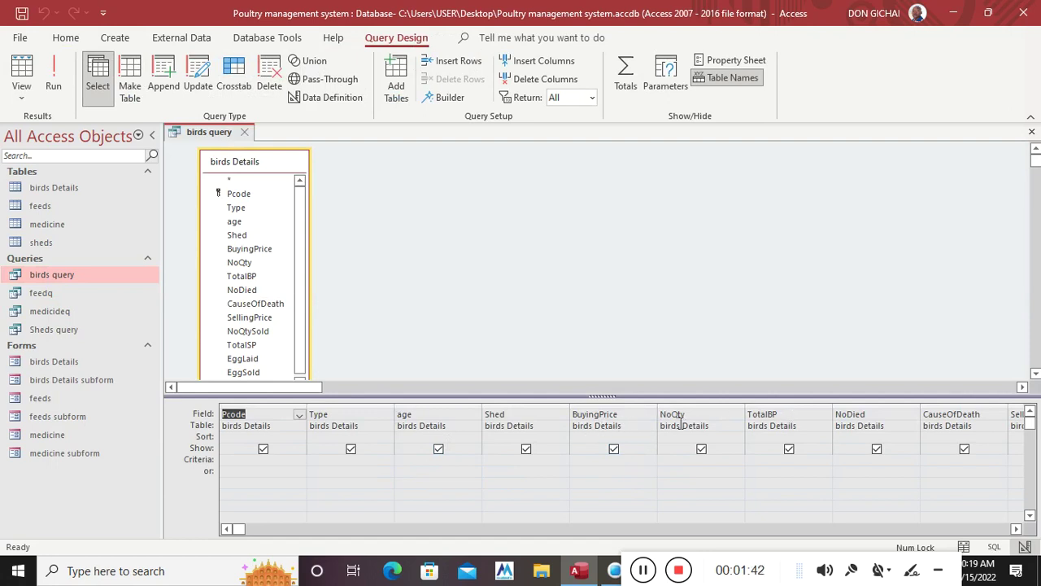
Turn the TotalBP column into the calculated field TotalBP: [NoQty]*[BuyingPrice] and widen it to fit the expression
left_click(795, 415)
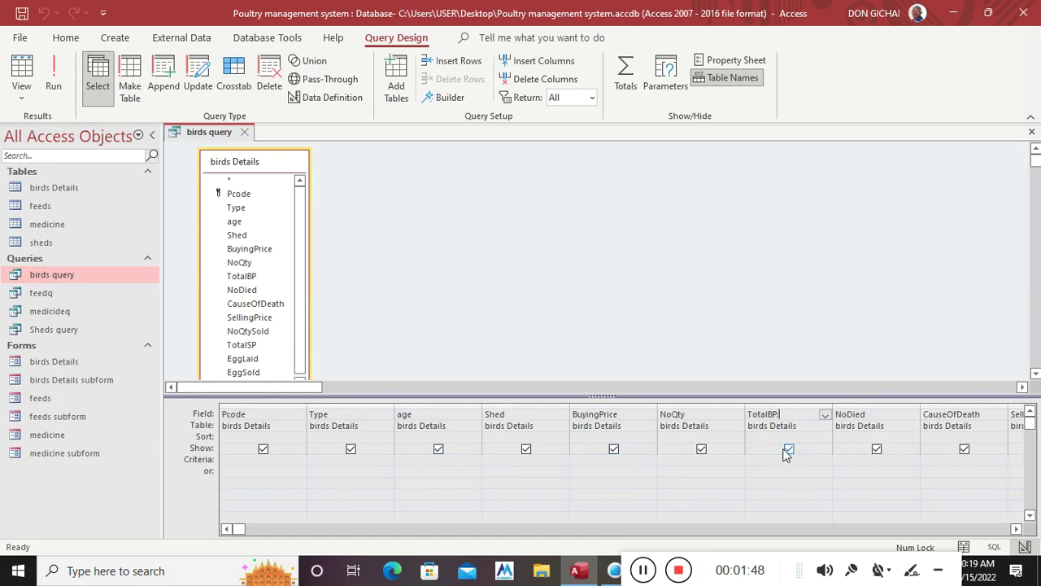
type(":")
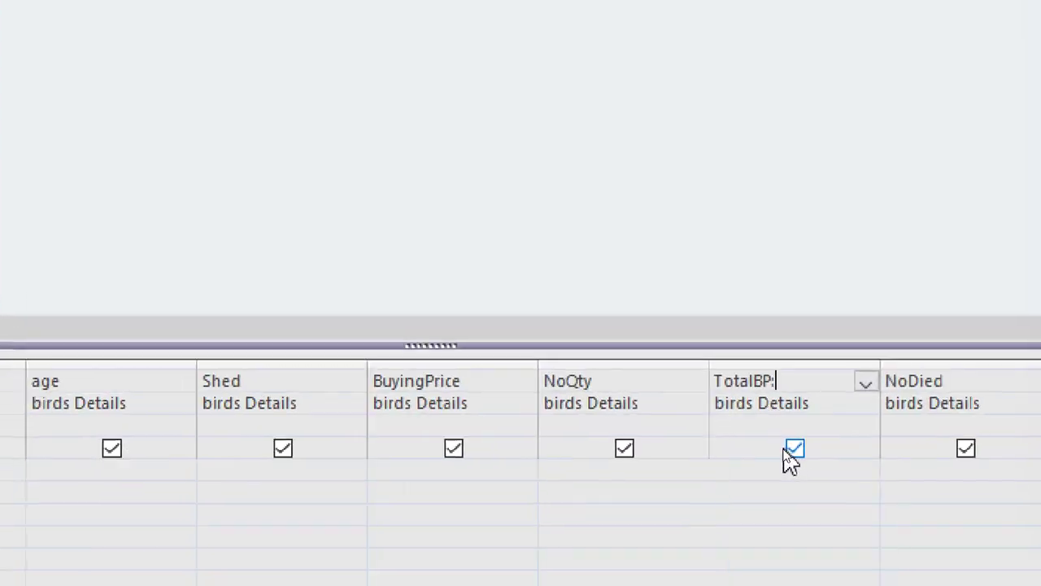
type("NoQt")
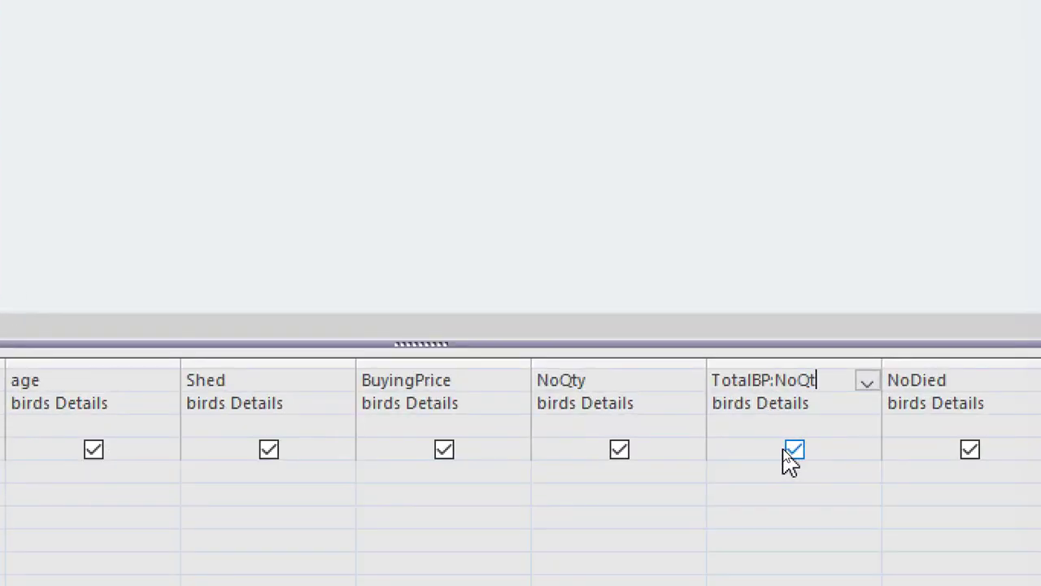
type("y*Buying")
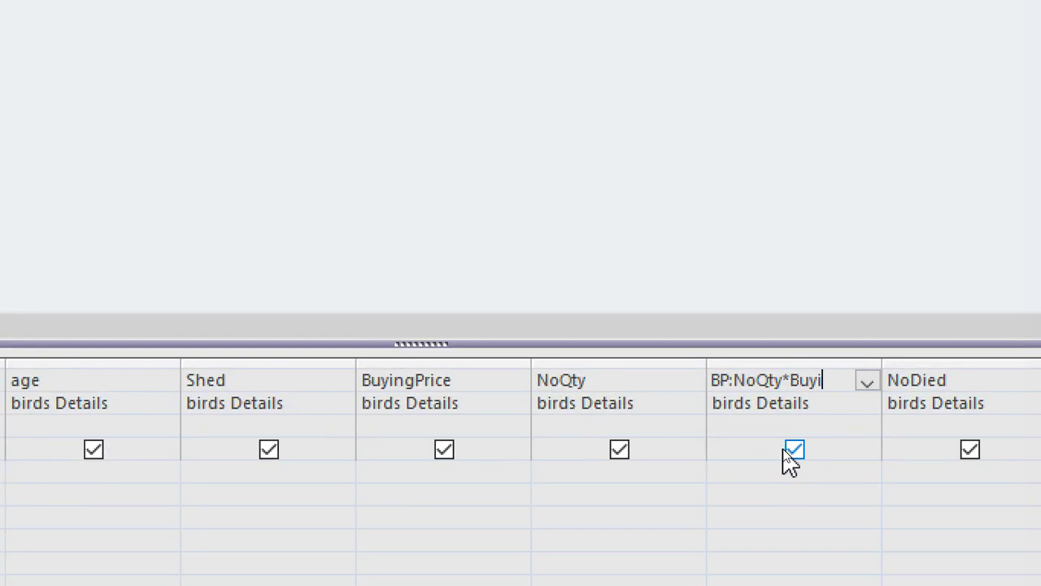
type("Price")
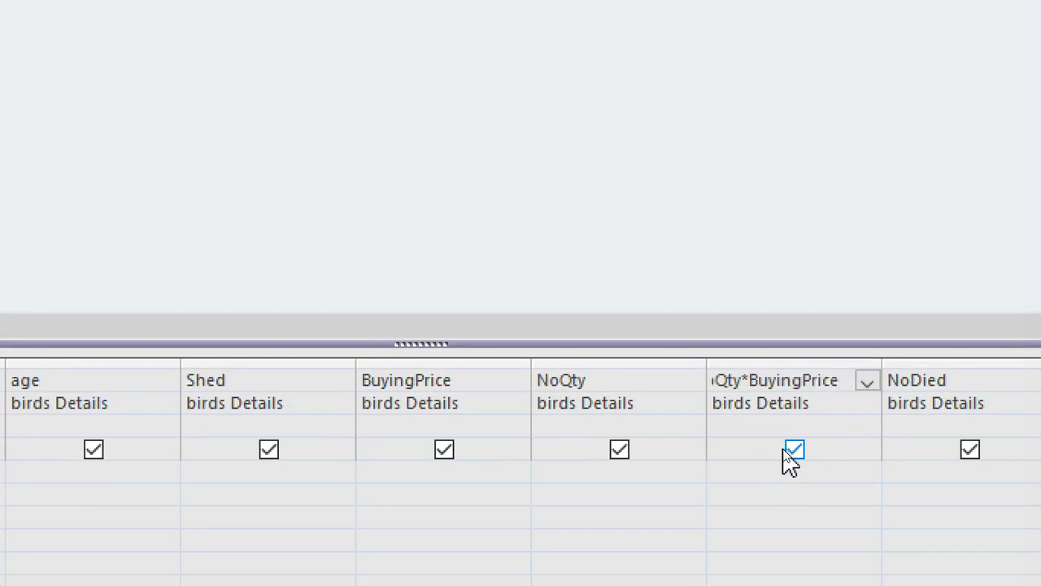
left_click(739, 510)
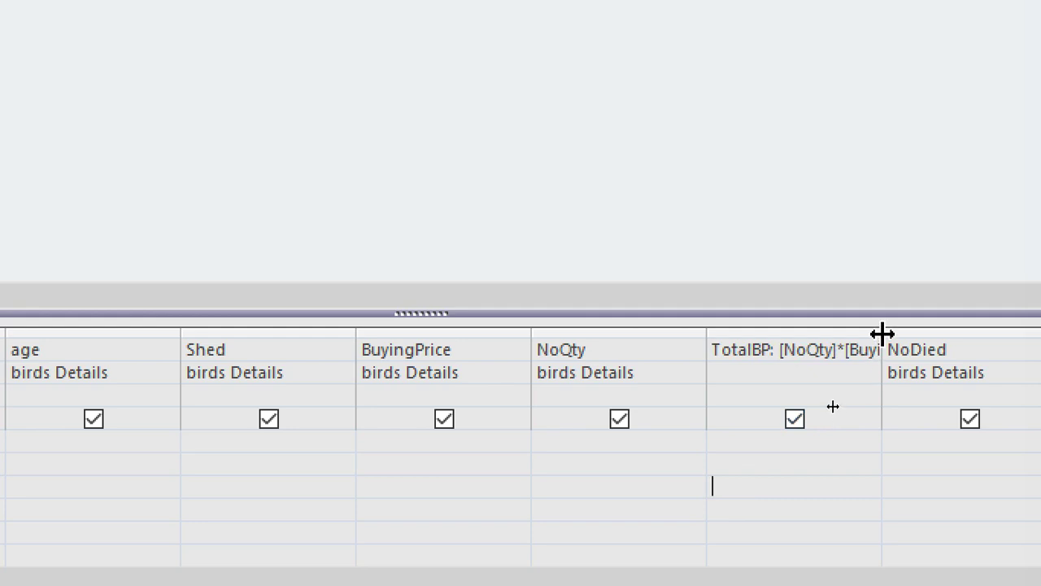
left_click_drag(882, 334, 720, 365)
left_click(620, 342)
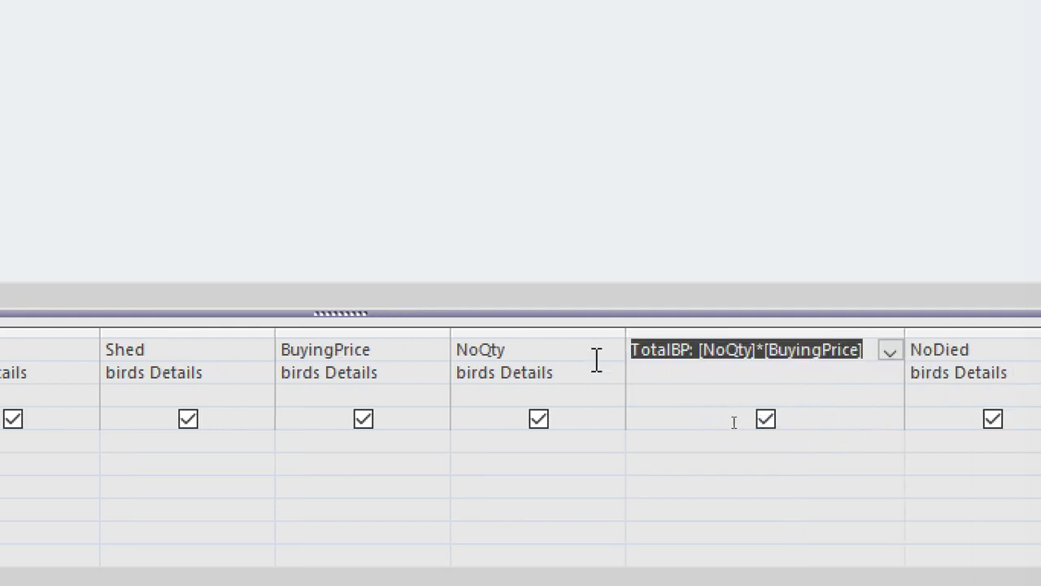
Turn the TotalSP column of the birds query into the calculated field TotalSP: [NoQtySold]*[SellingPrice]
left_click(986, 521)
left_click(986, 520)
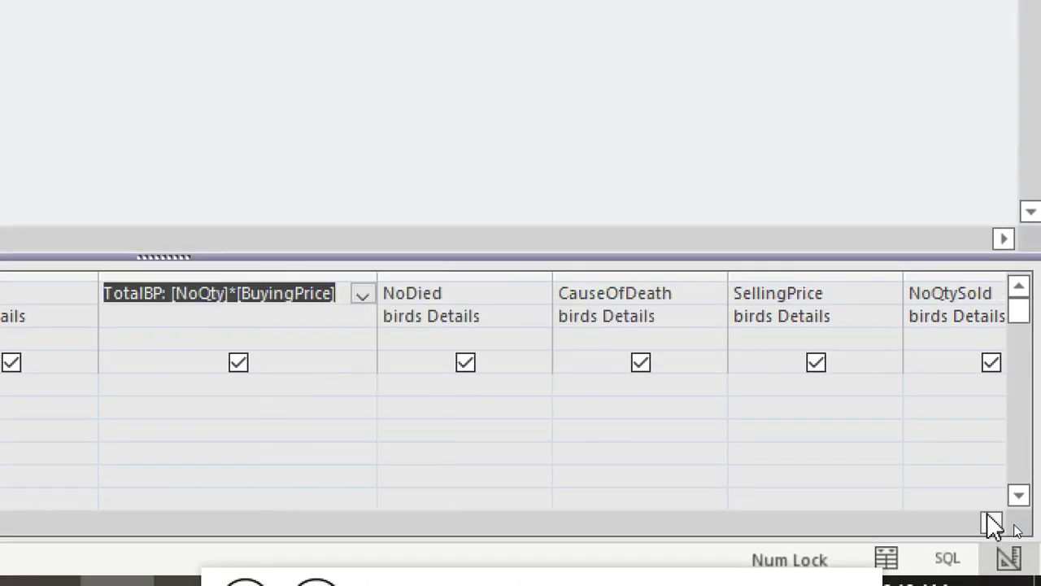
left_click(986, 520)
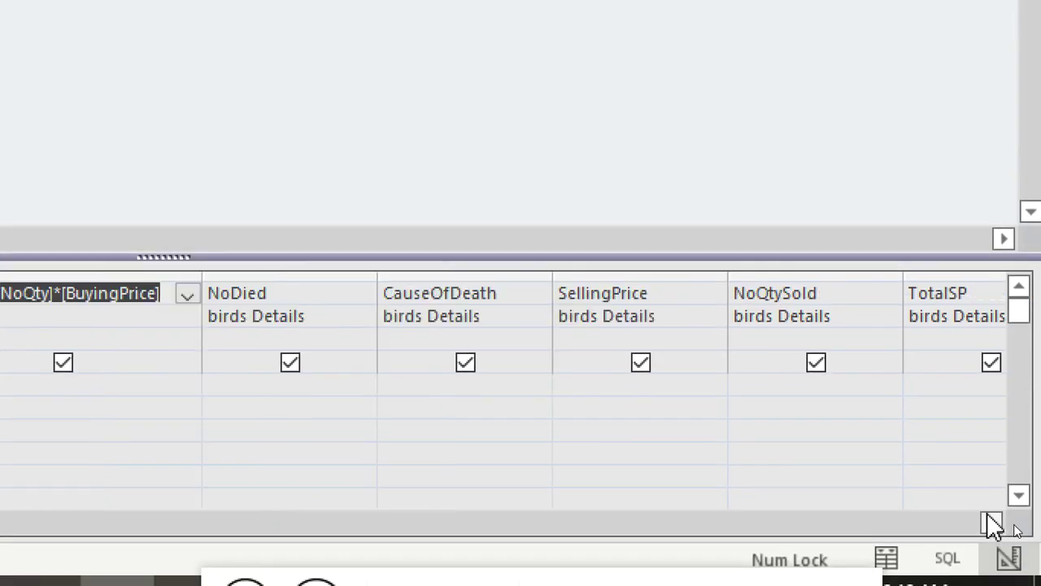
left_click(987, 520)
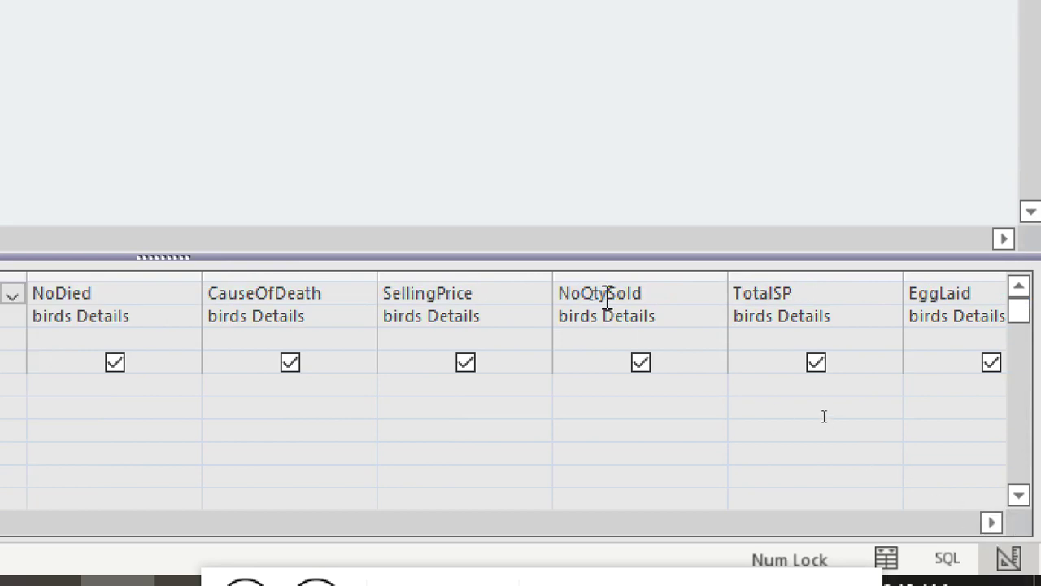
left_click_drag(670, 296, 542, 294)
key("ctrl+c")
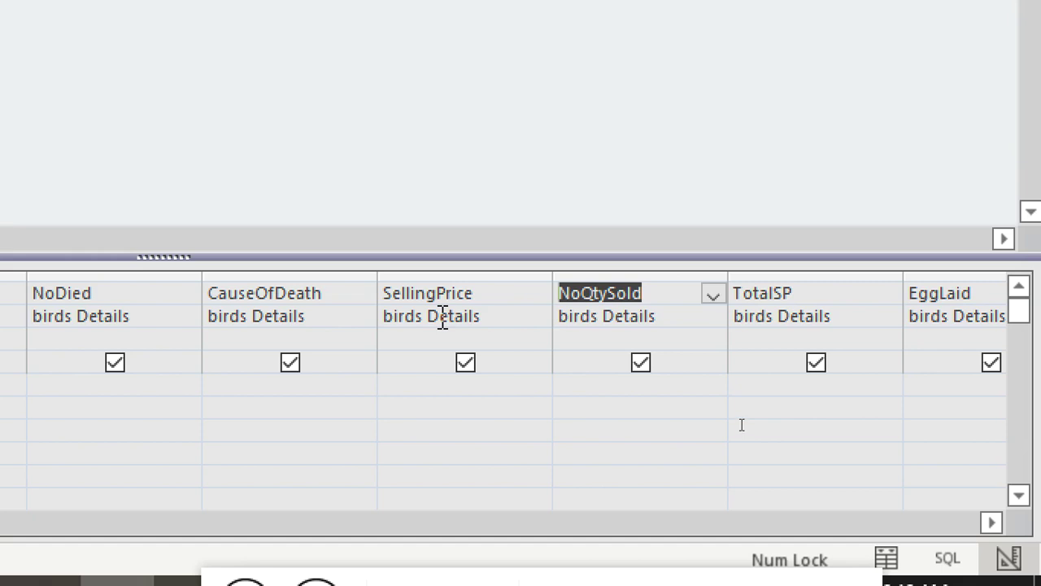
left_click(829, 291)
type(":")
key("ctrl+v")
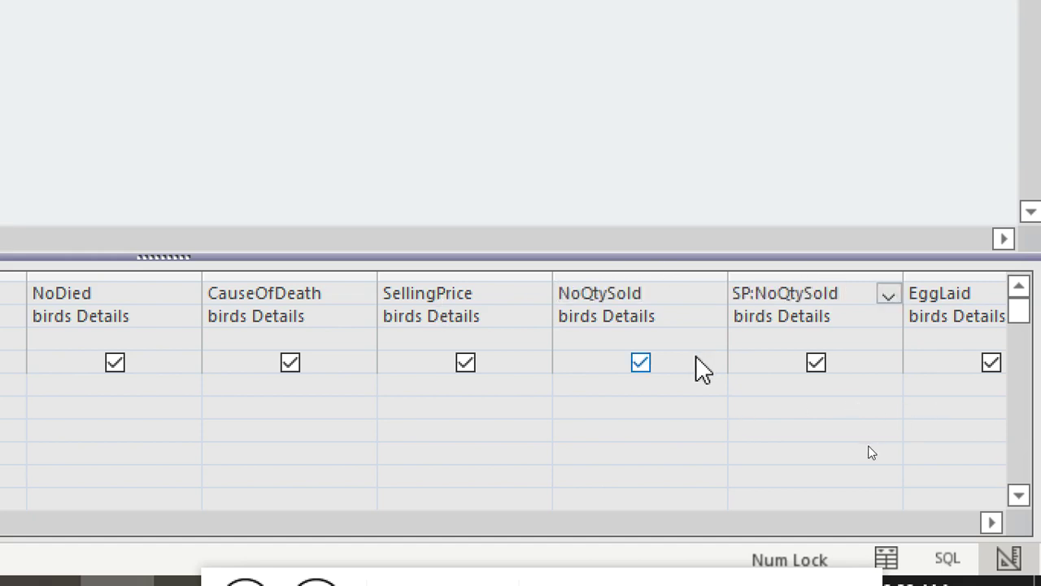
type("*Selling")
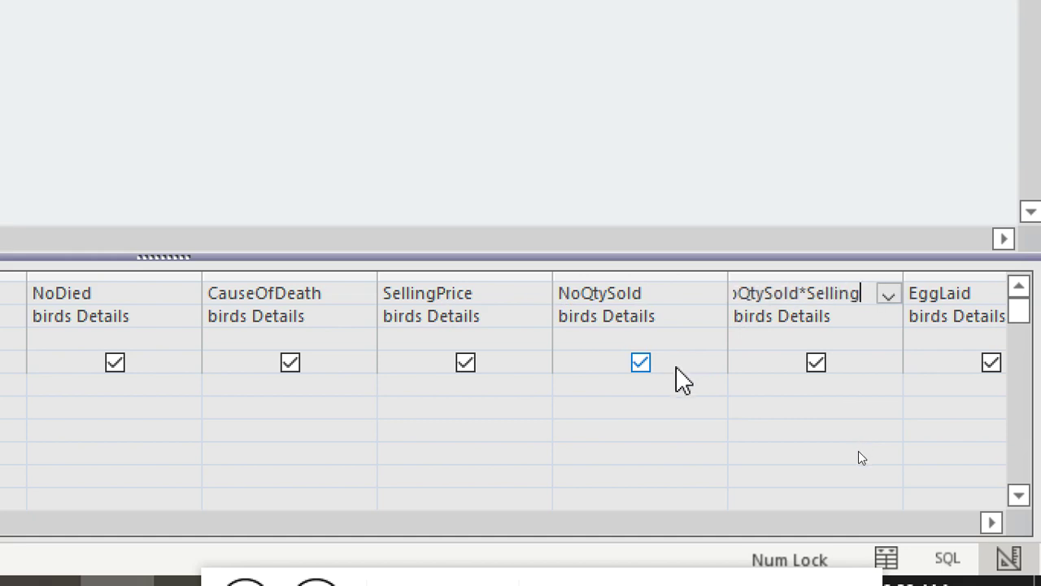
type("Price")
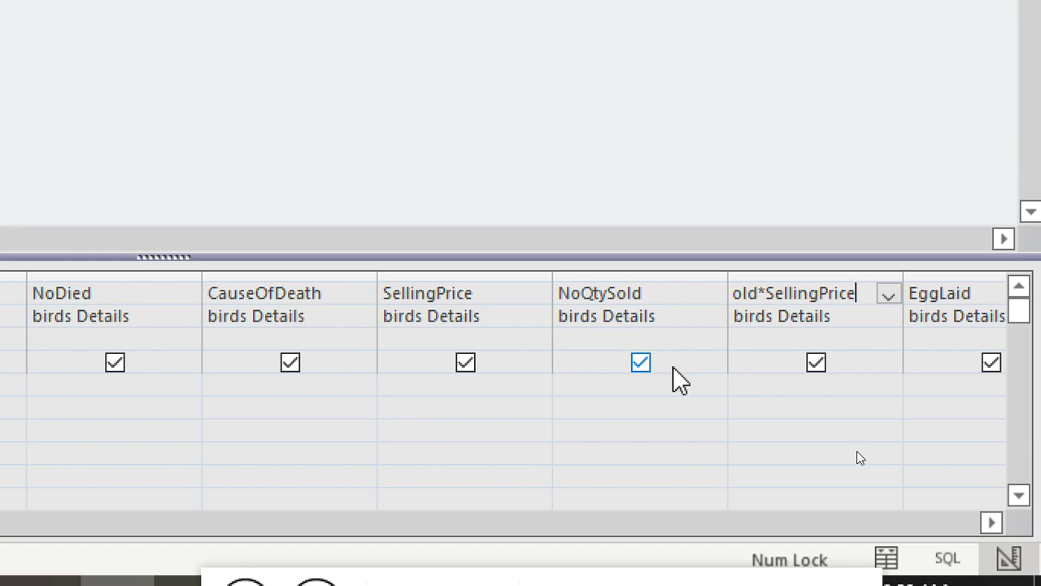
left_click(982, 512)
left_click(983, 513)
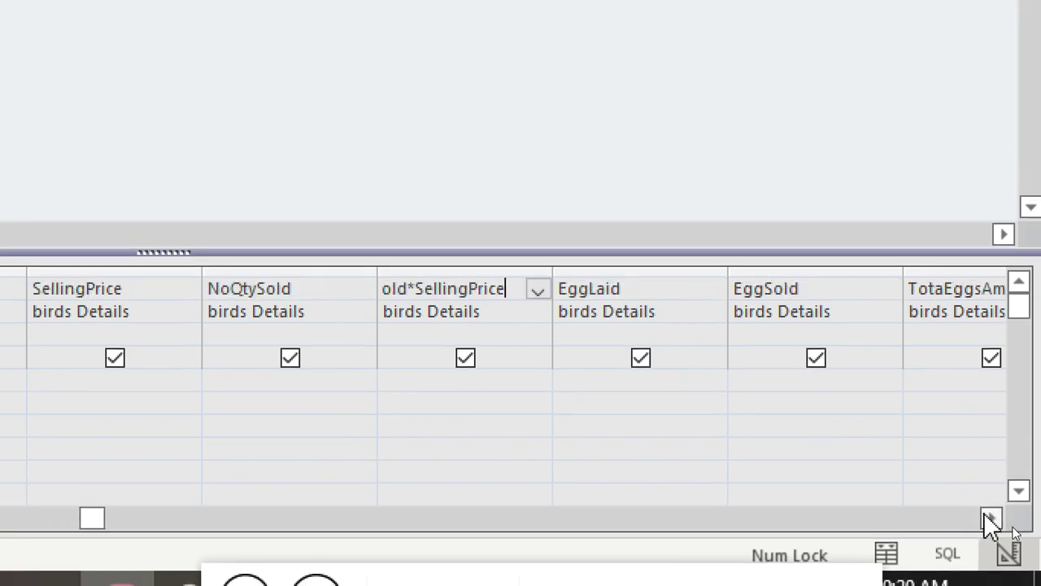
left_click(983, 513)
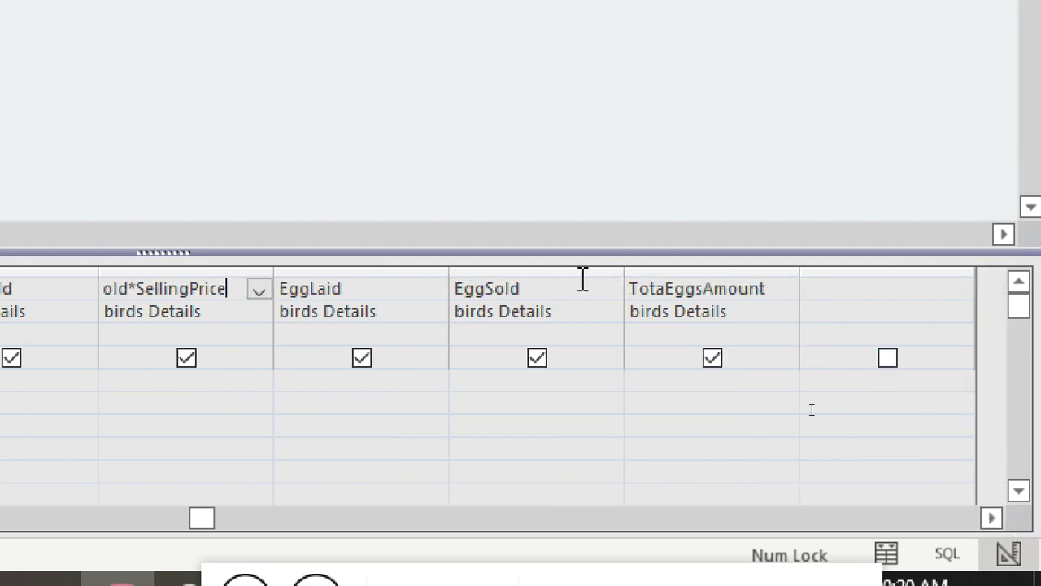
key("Tab")
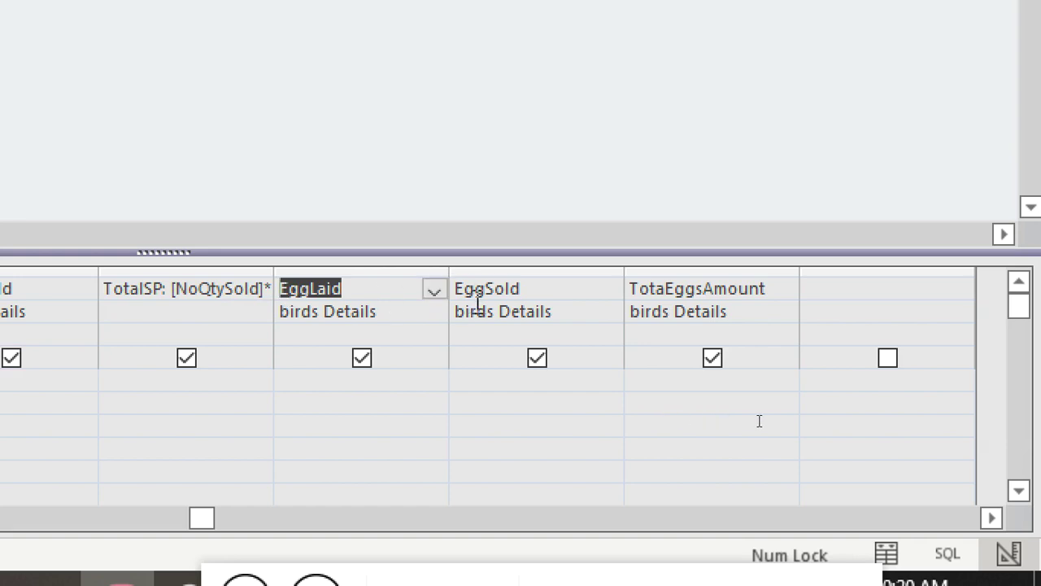
Turn the TotaEggsAmount column into the calculated field TotaEggsAmount: [EggLaid]*[EggSold] and widen it to fit the expression
left_click(788, 290)
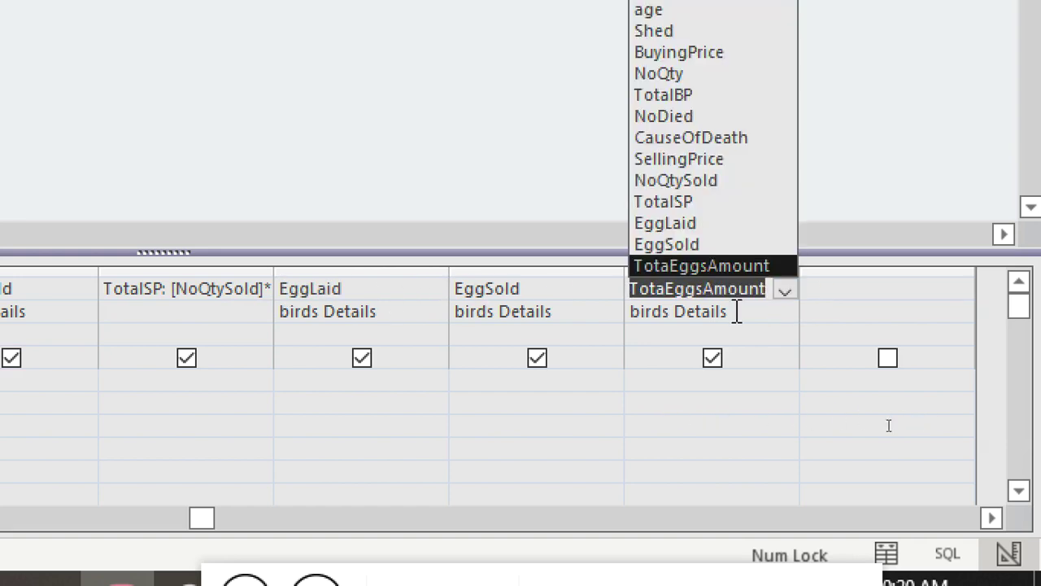
left_click(761, 303)
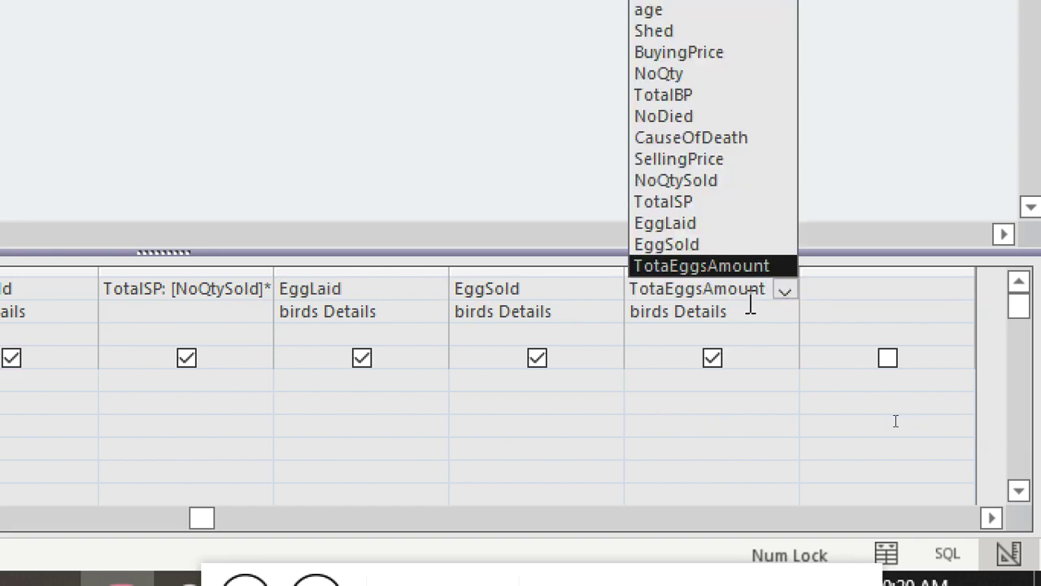
type(":")
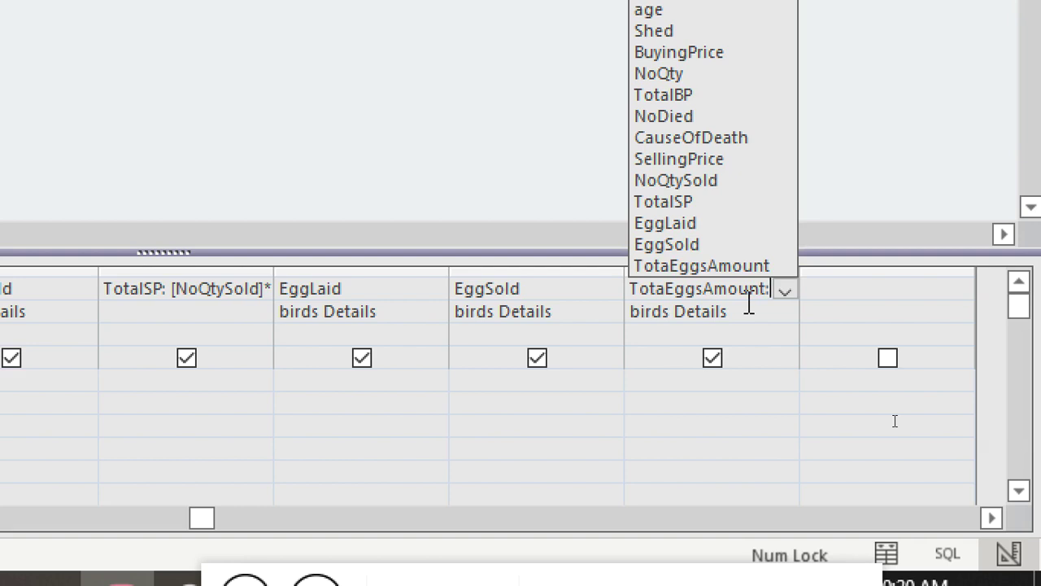
type("EggLaid*")
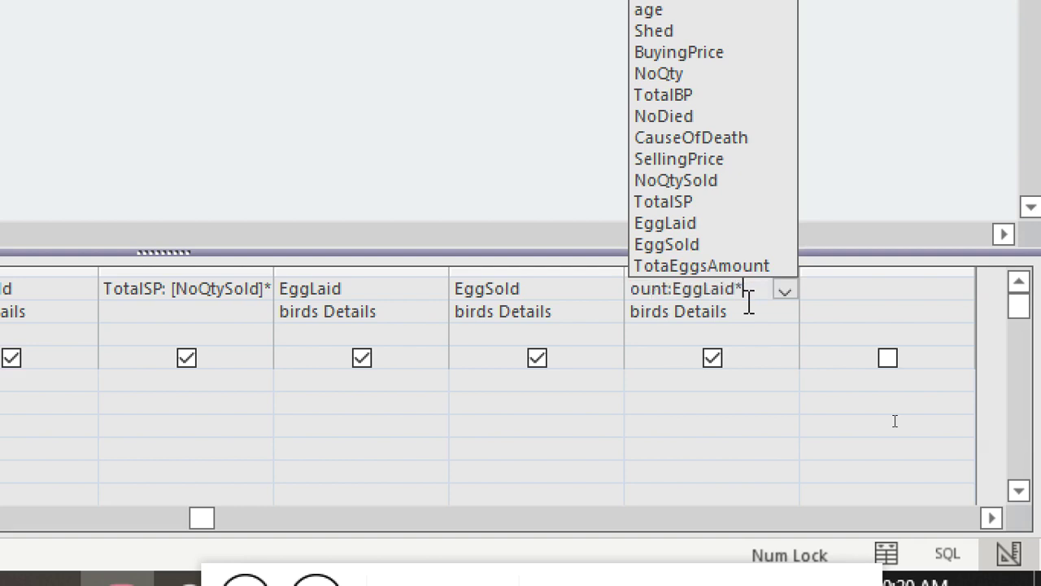
type("Egg")
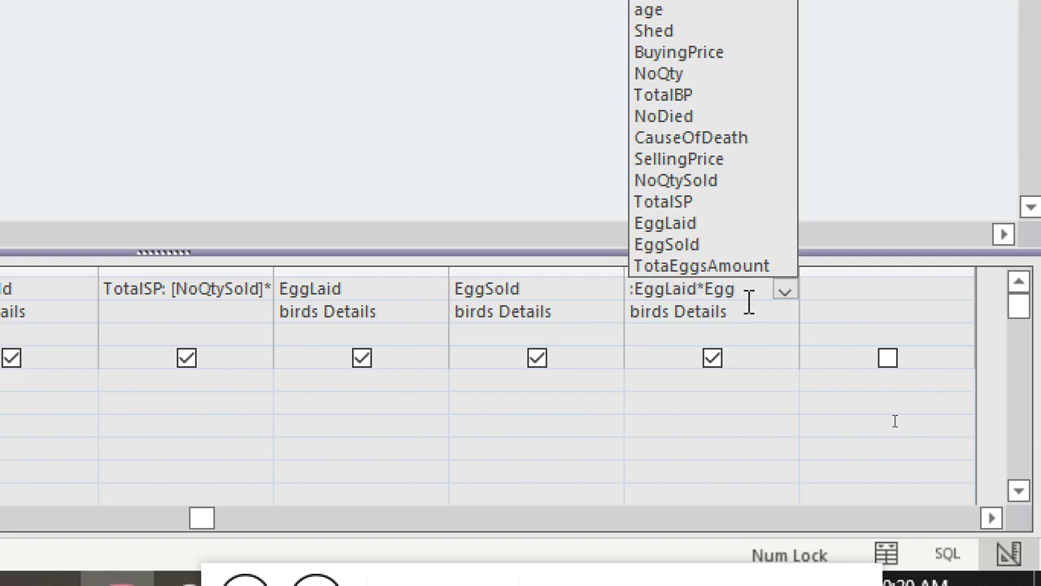
type("Sold")
left_click(656, 425)
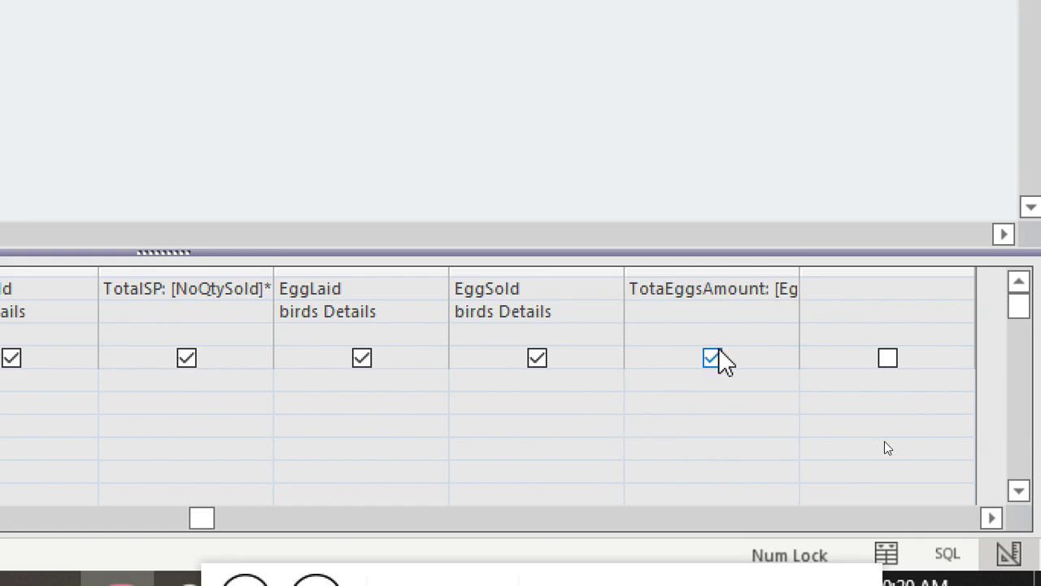
left_click_drag(797, 277, 989, 285)
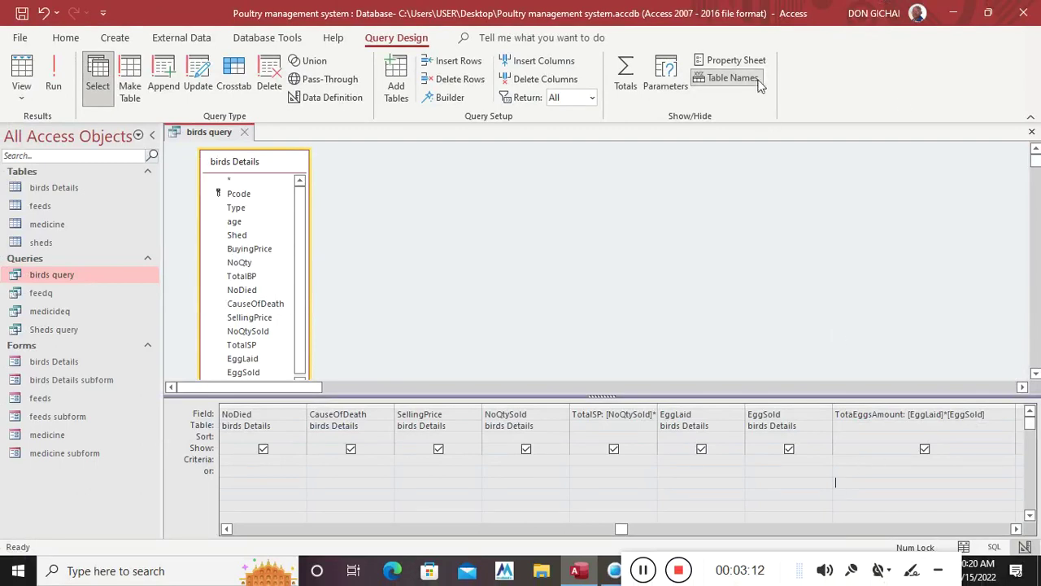
Close the birds query and open the birds Details form
left_click(1031, 133)
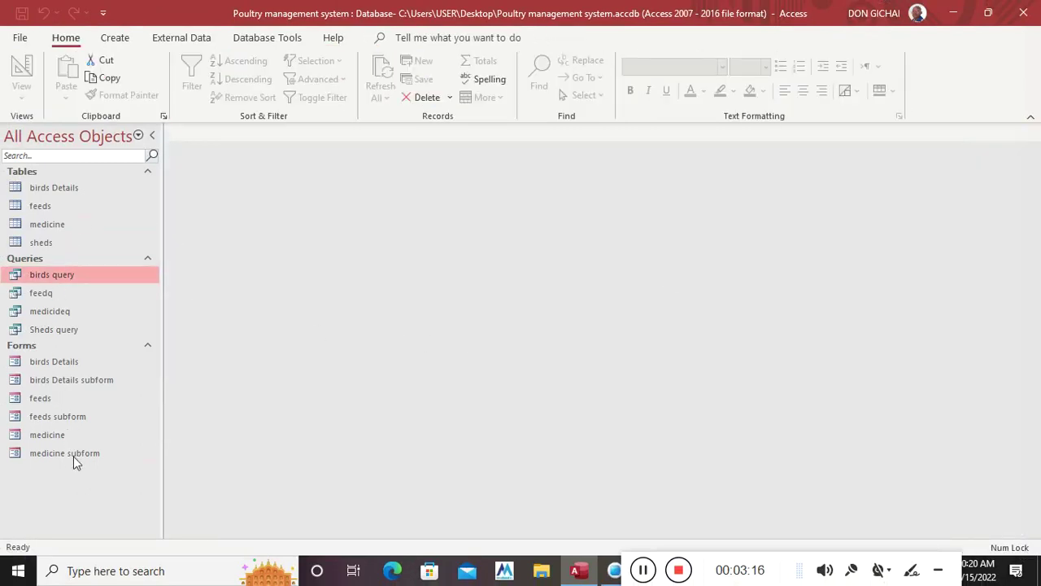
double_click(61, 362)
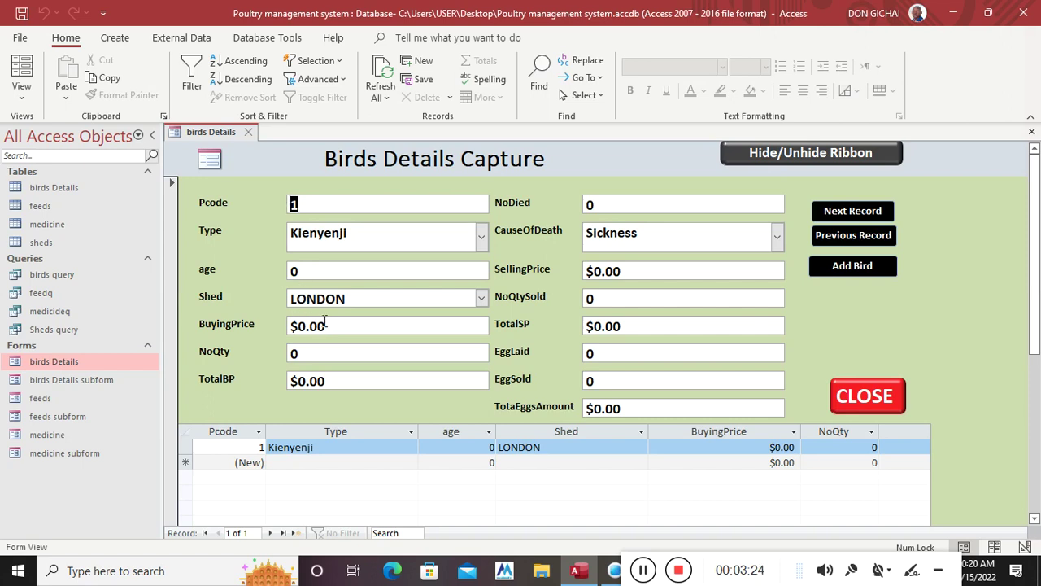
Enter a BuyingPrice of 5 and a NoQty of 10 in the Kienyenji bird record
left_click_drag(332, 323, 274, 328)
type("5")
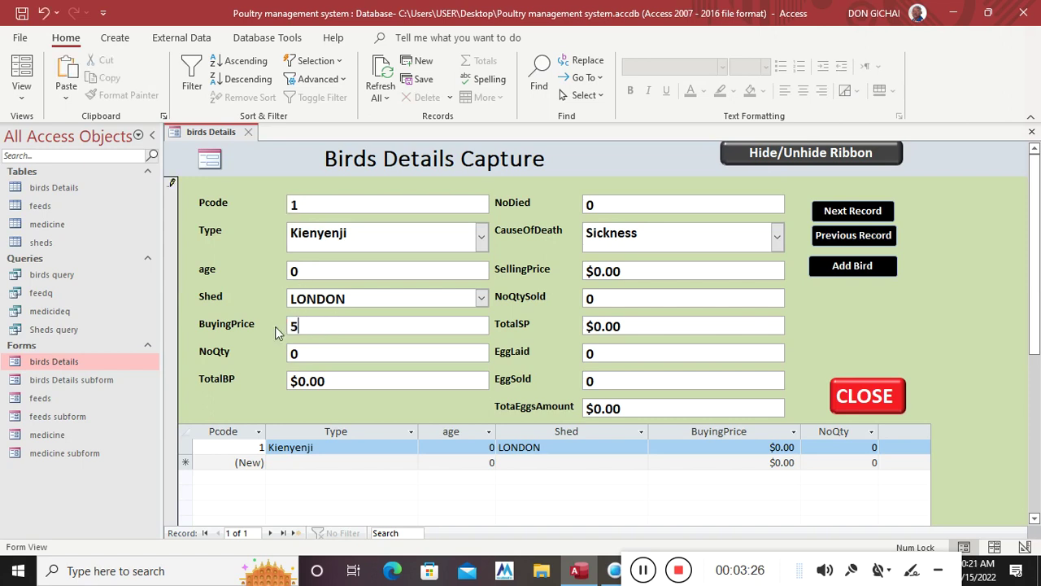
key("Tab")
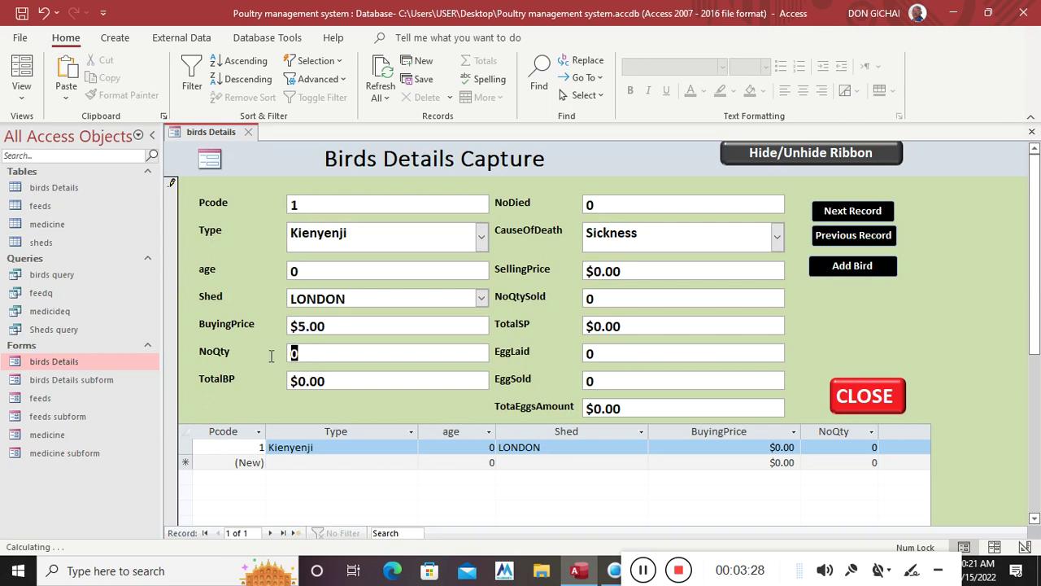
type("10")
left_click(364, 328)
left_click(352, 382)
key("Tab")
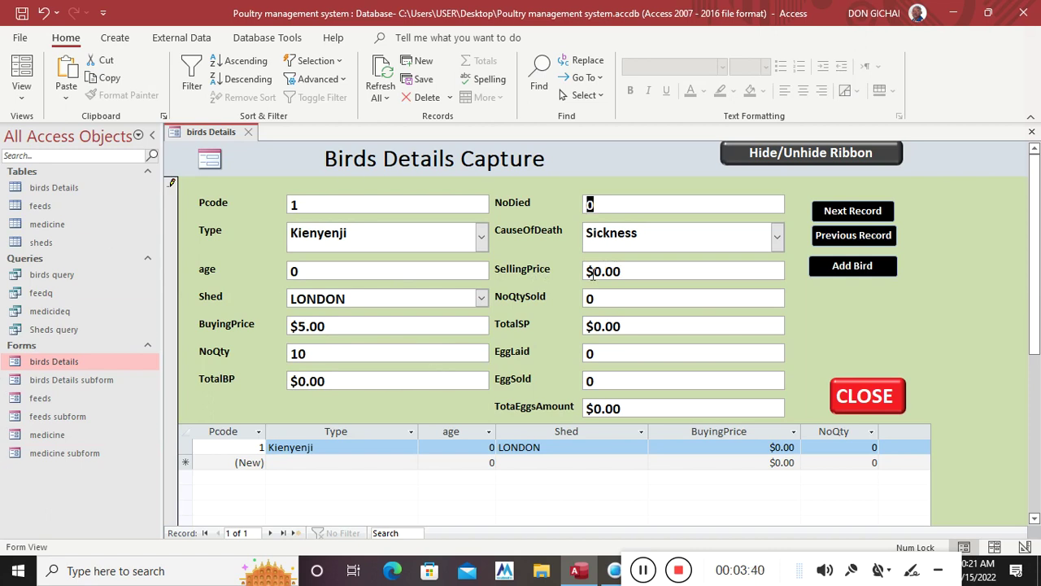
Enter a SellingPrice of 20 and a NoQtySold of 5 for the bird record, and save it
key("Tab")
type("20")
key("Tab")
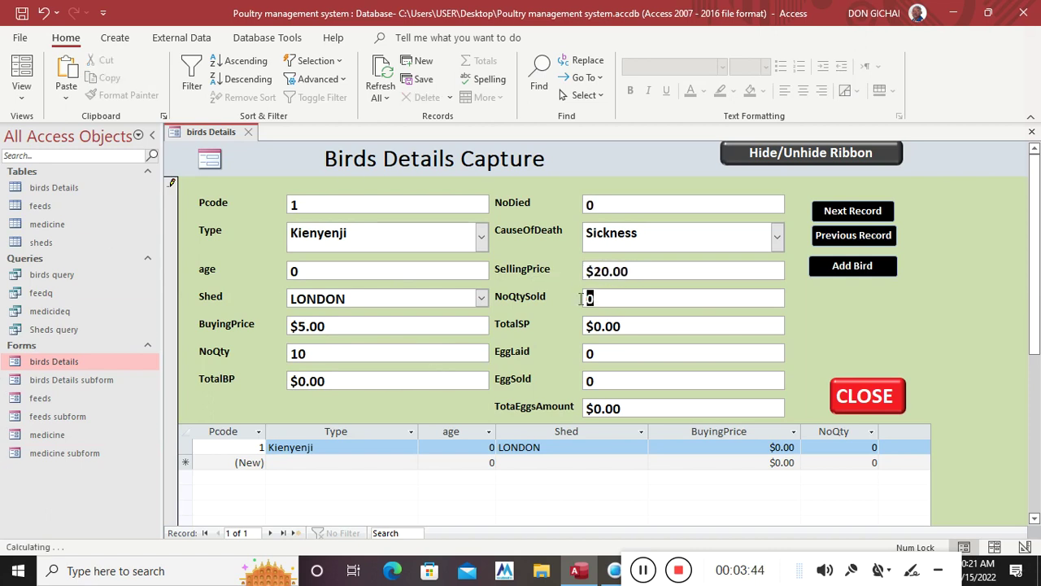
type("5")
left_click(611, 349)
left_click_drag(630, 406, 580, 409)
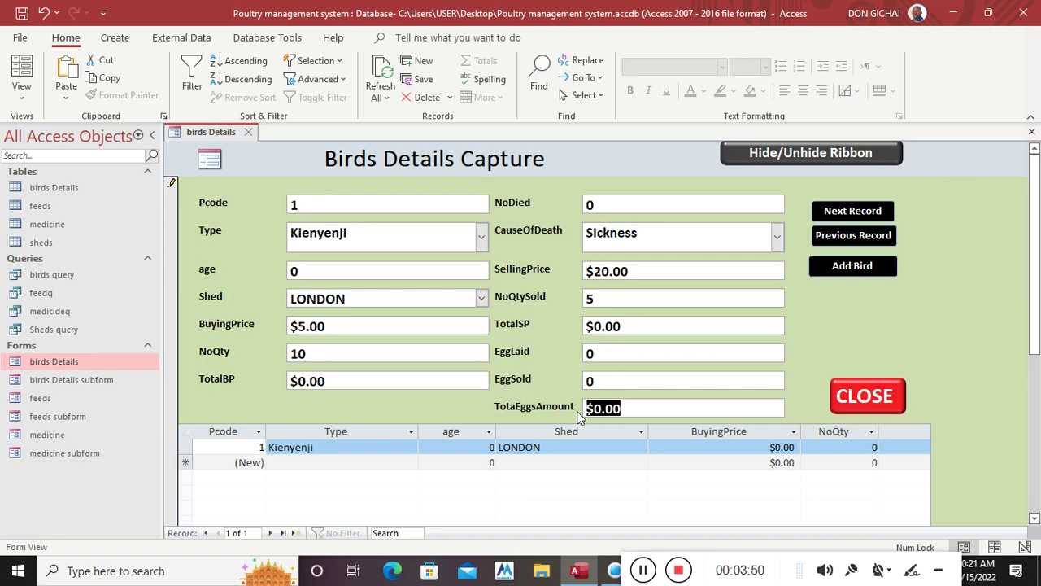
left_click(21, 13)
Switch the birds Details form to Design View
right_click(223, 197)
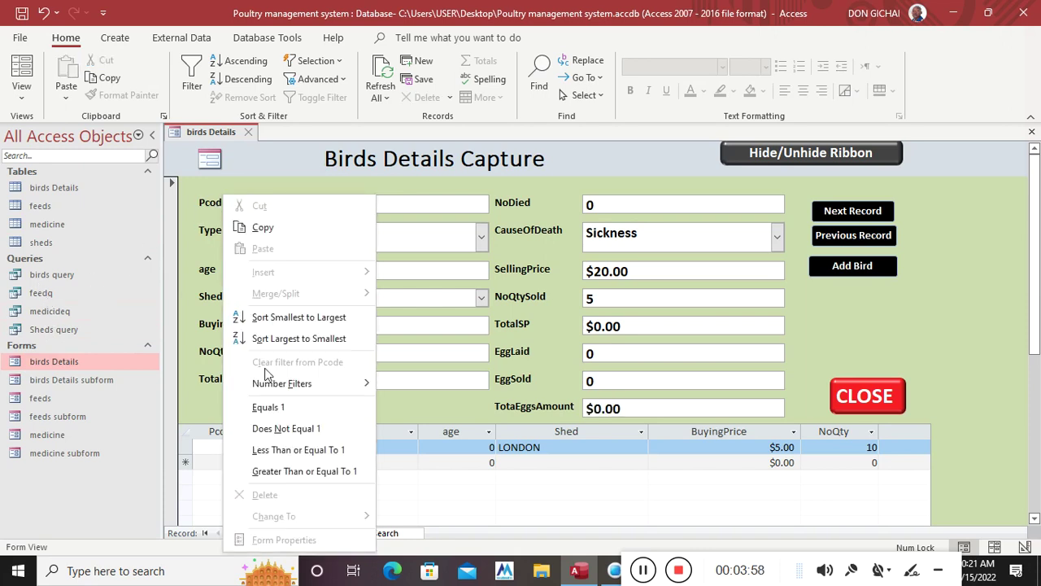
right_click(174, 137)
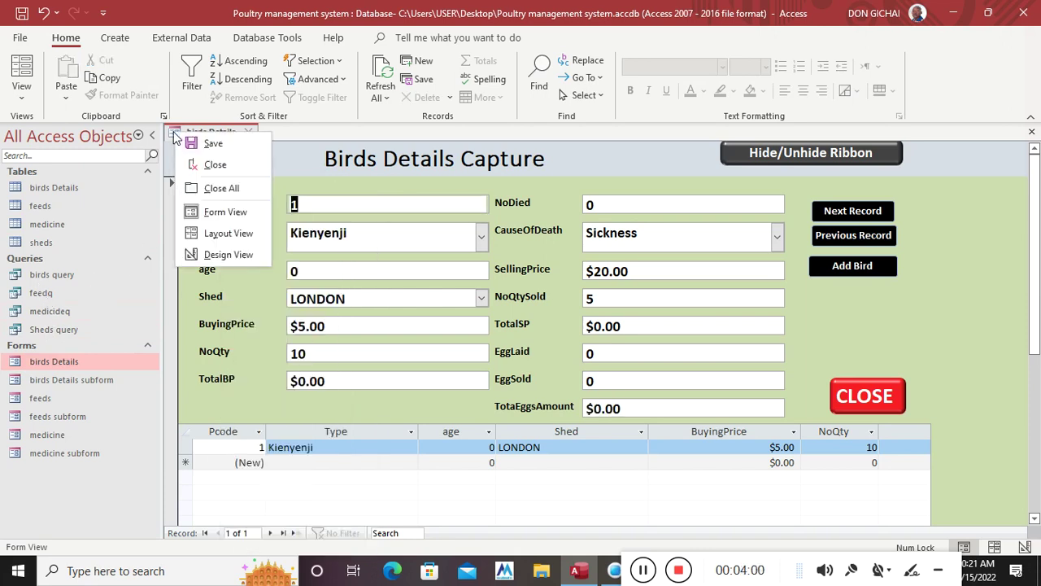
left_click(229, 254)
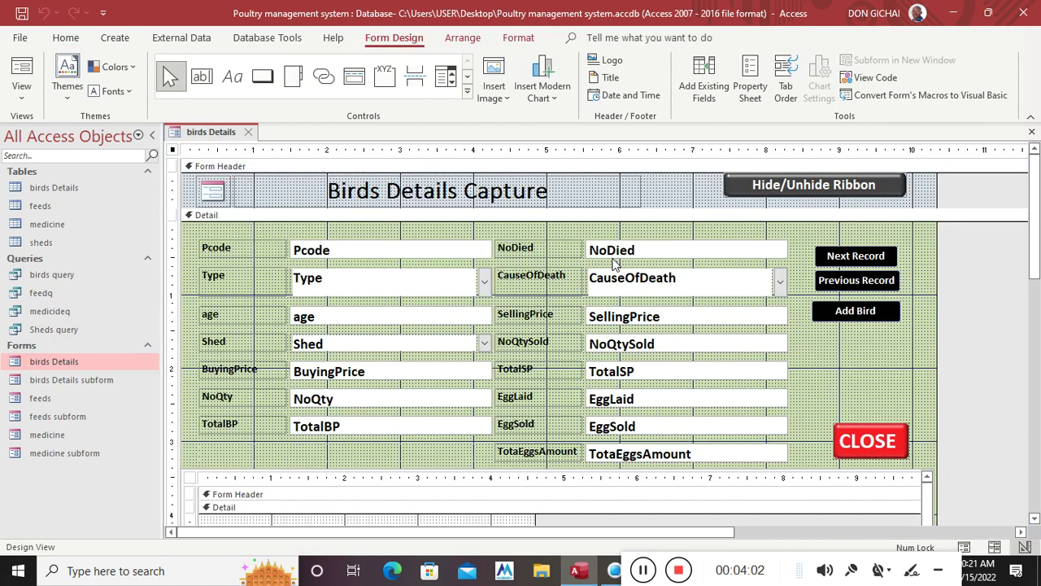
Show the form's properties and set its Record Source to birds query
left_click(753, 94)
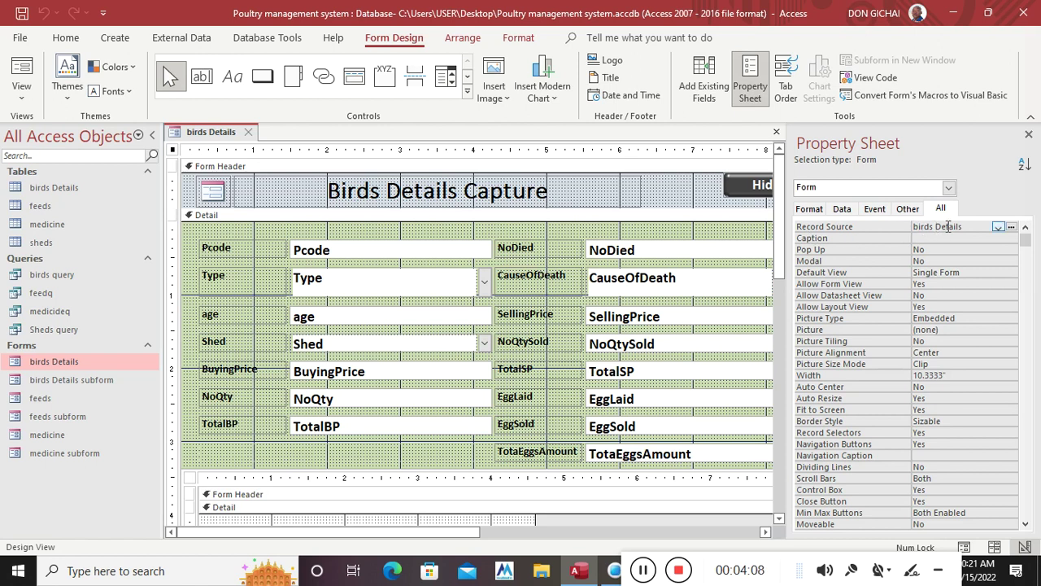
left_click(998, 228)
left_click(998, 227)
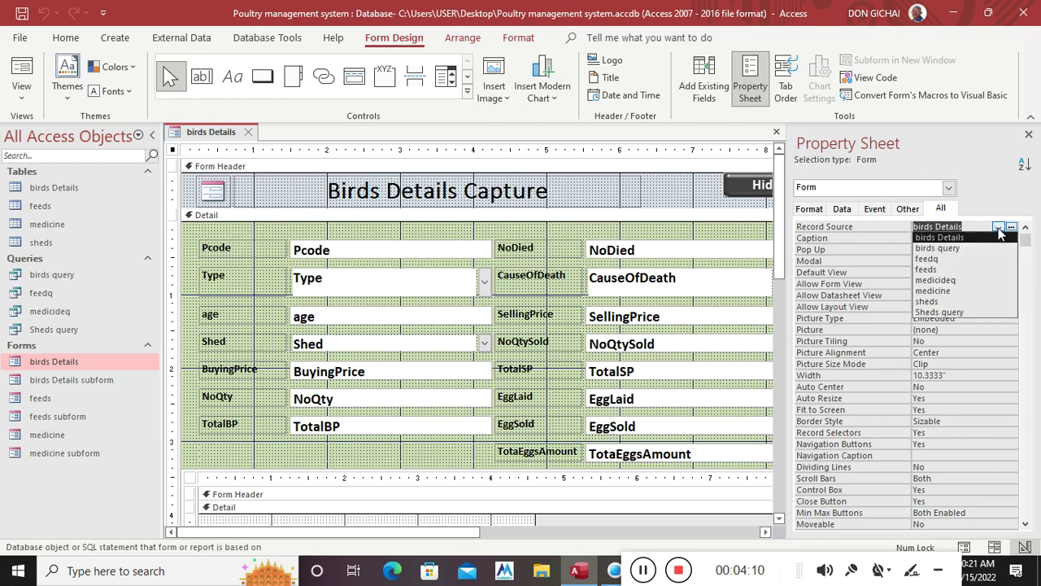
left_click(940, 247)
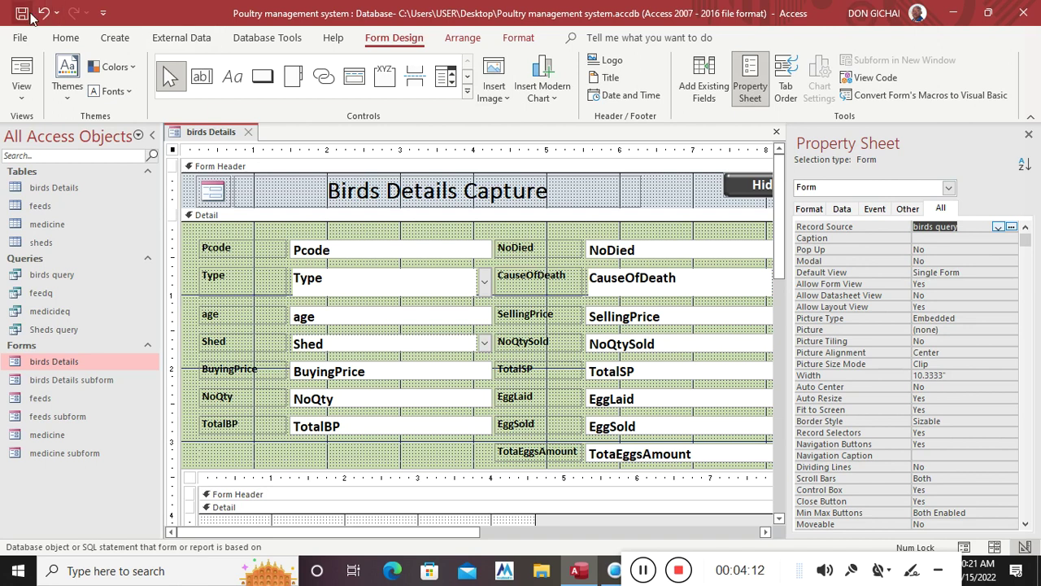
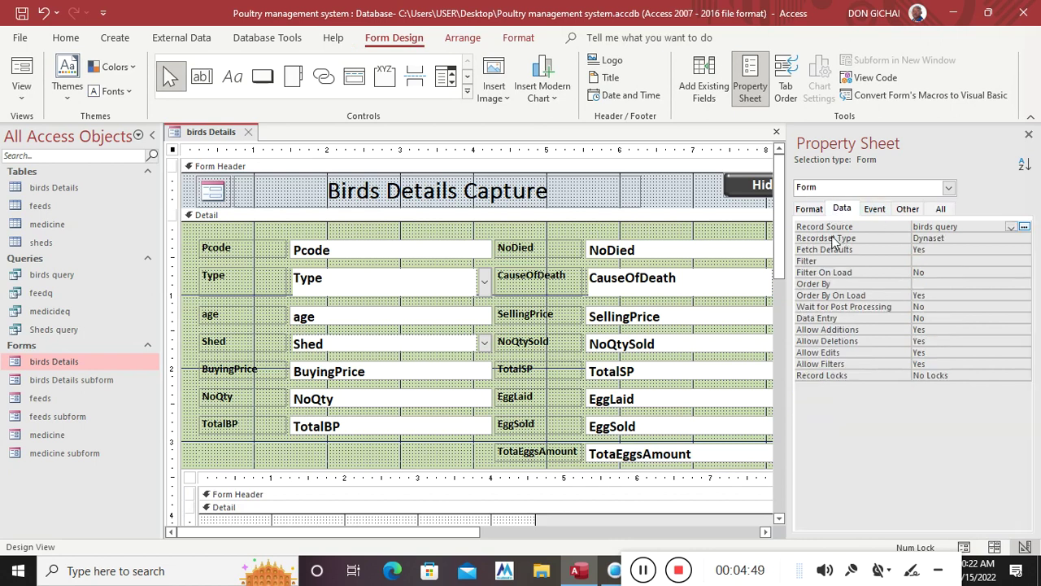
Set the Recordset Type of the form inside the birds Details subform to Dynaset (Inconsistent Updates)
left_click(810, 213)
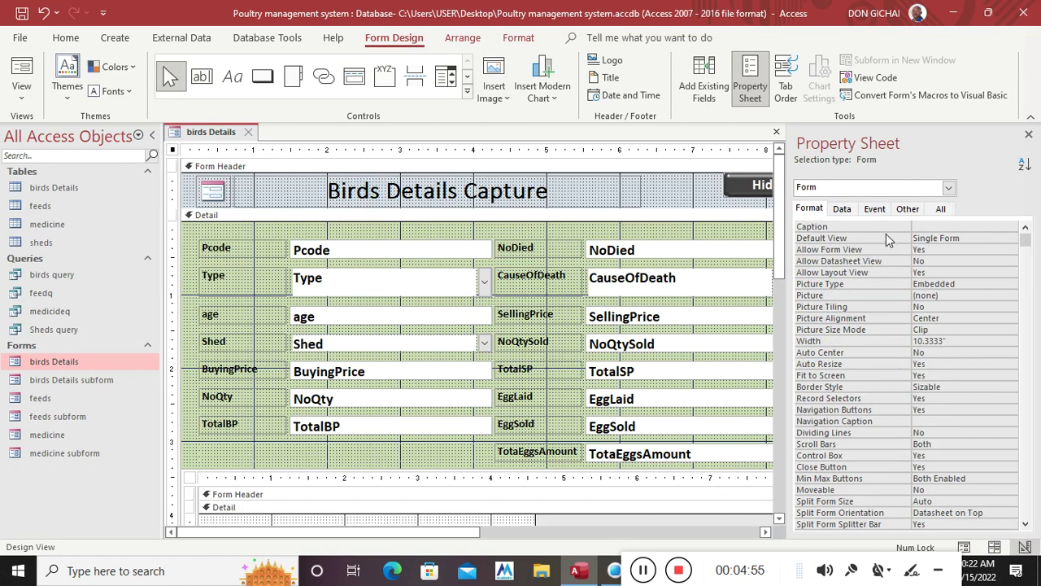
left_click(198, 480)
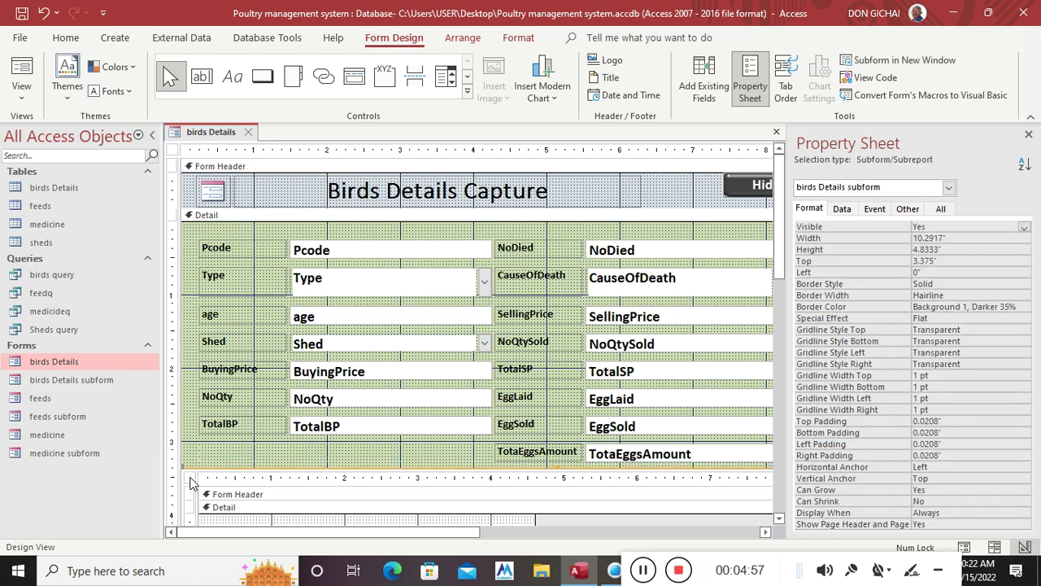
left_click(190, 479)
left_click(838, 209)
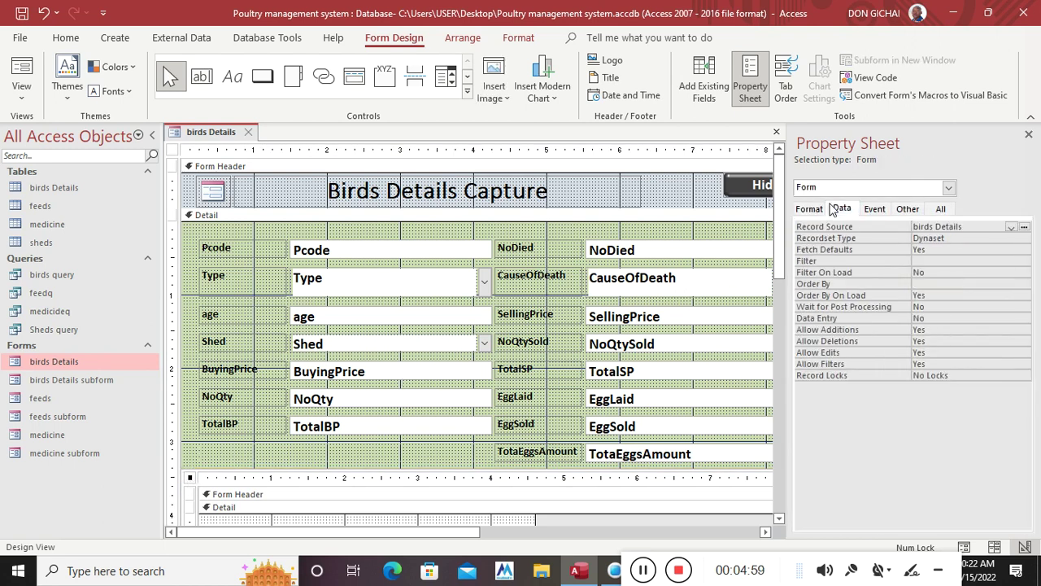
double_click(970, 237)
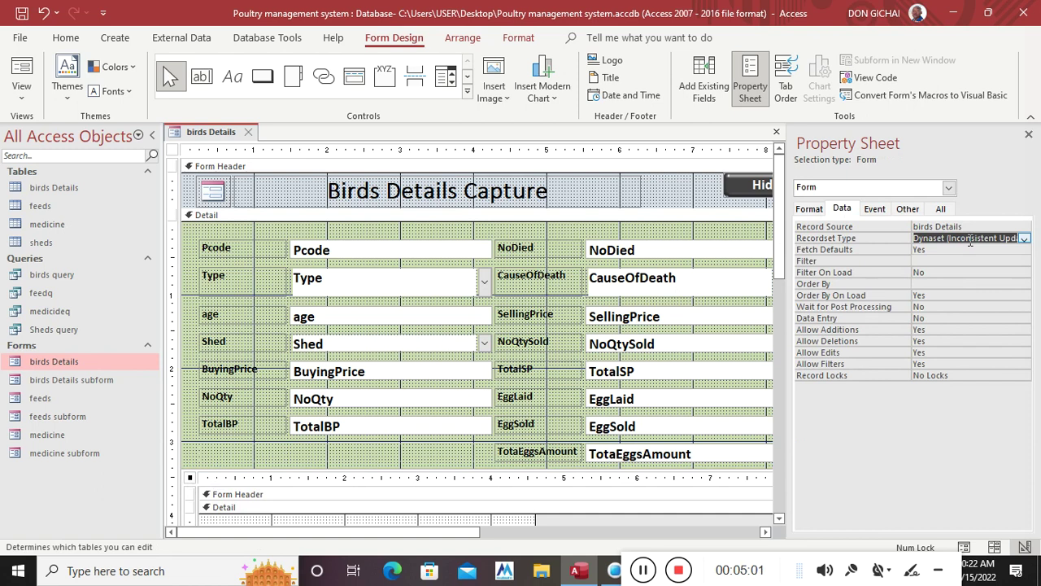
Return the birds Details form to Form View and close it with its own close command, confirming the exit
left_click(21, 73)
left_click(867, 395)
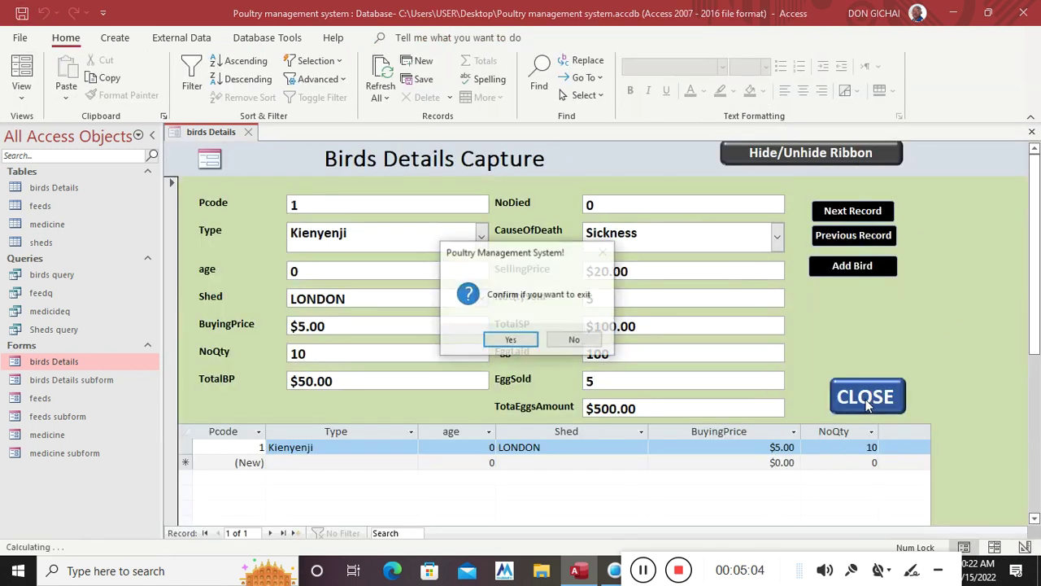
left_click(510, 341)
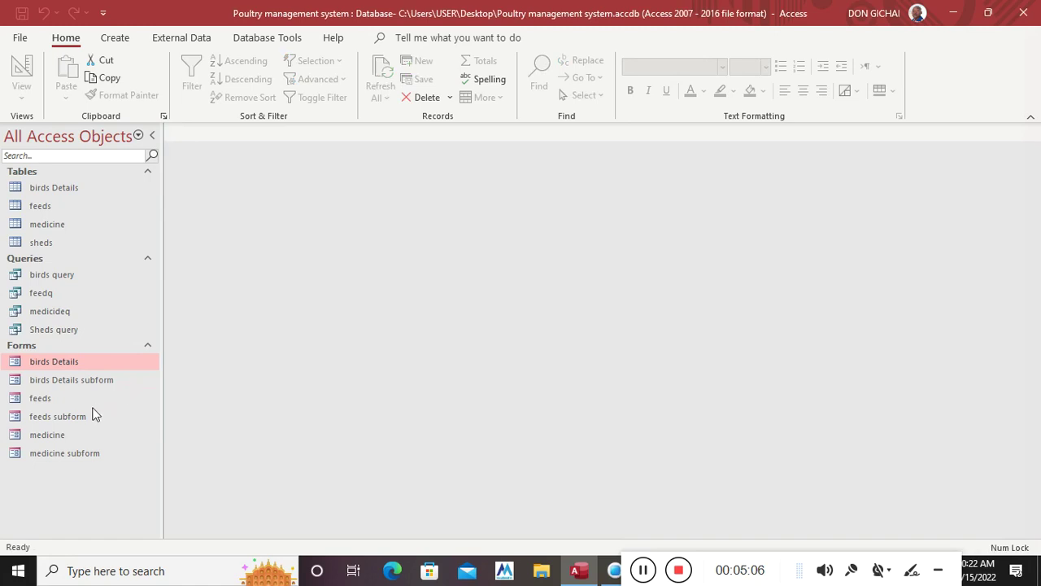
Open the feeds form in Design View, set its Record Source to feedq, and return it to Form View
double_click(38, 398)
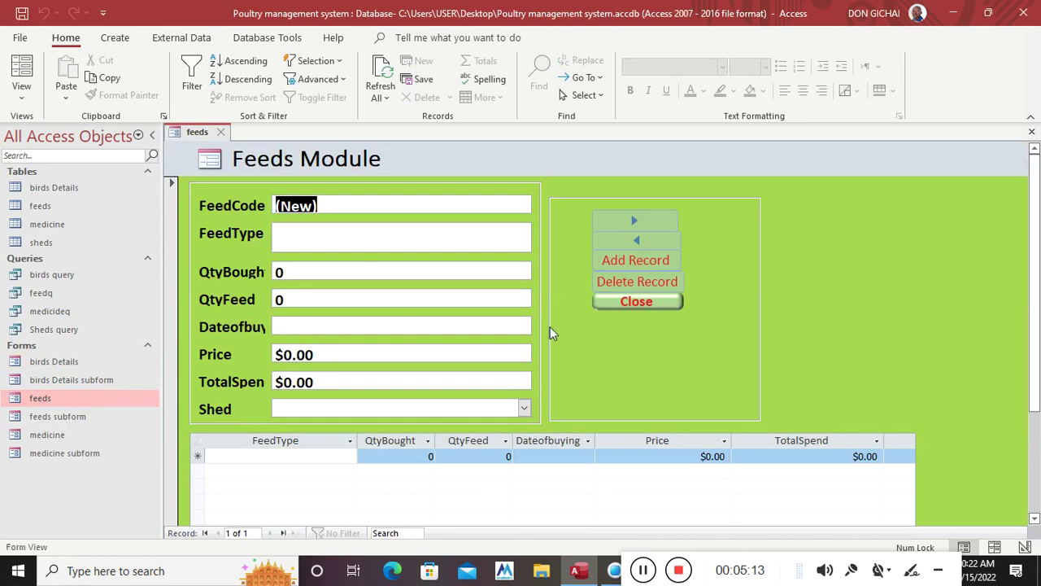
right_click(836, 223)
left_click(874, 277)
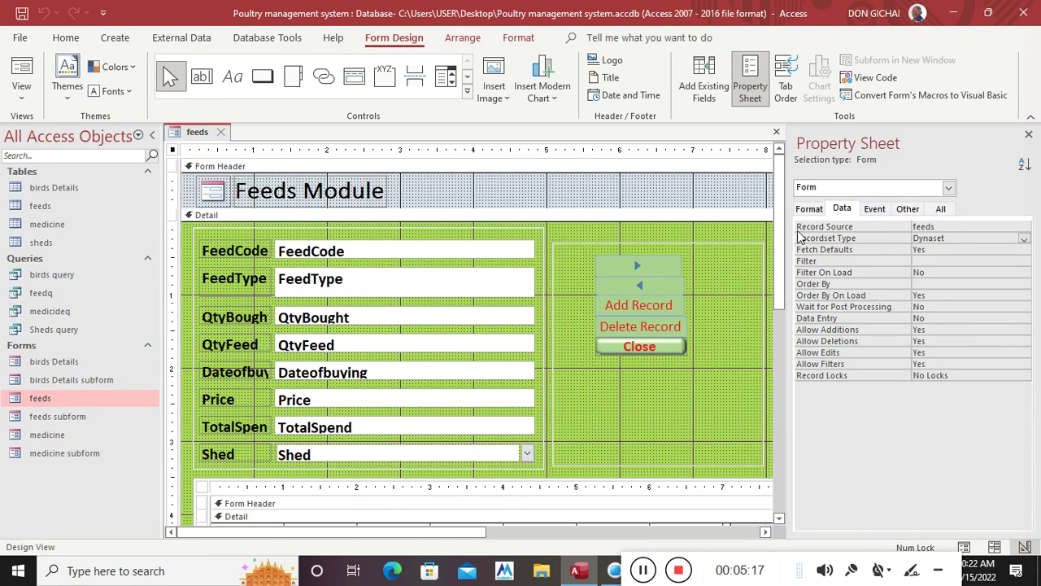
left_click(916, 227)
left_click(1011, 227)
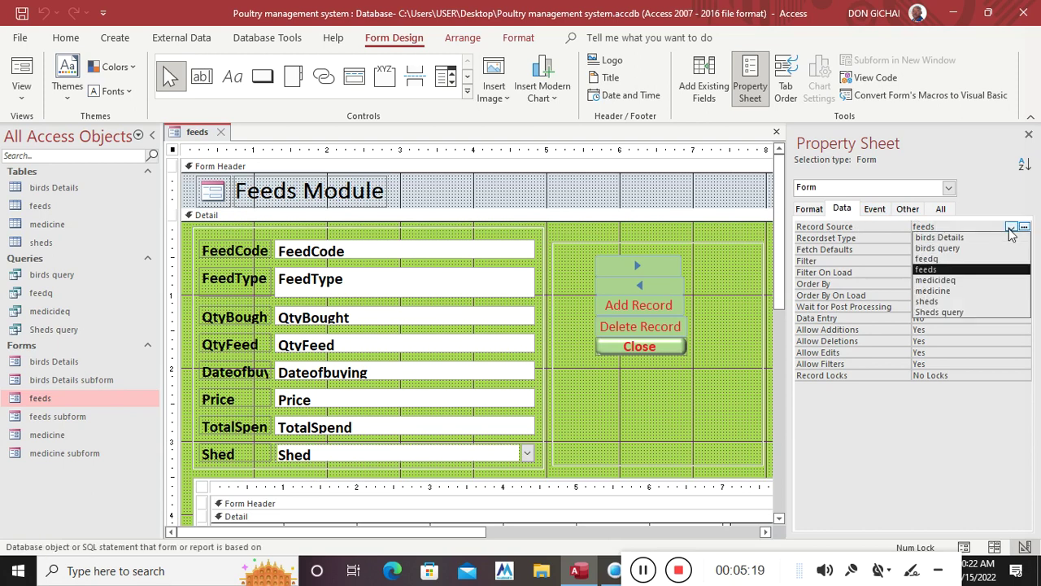
left_click(990, 260)
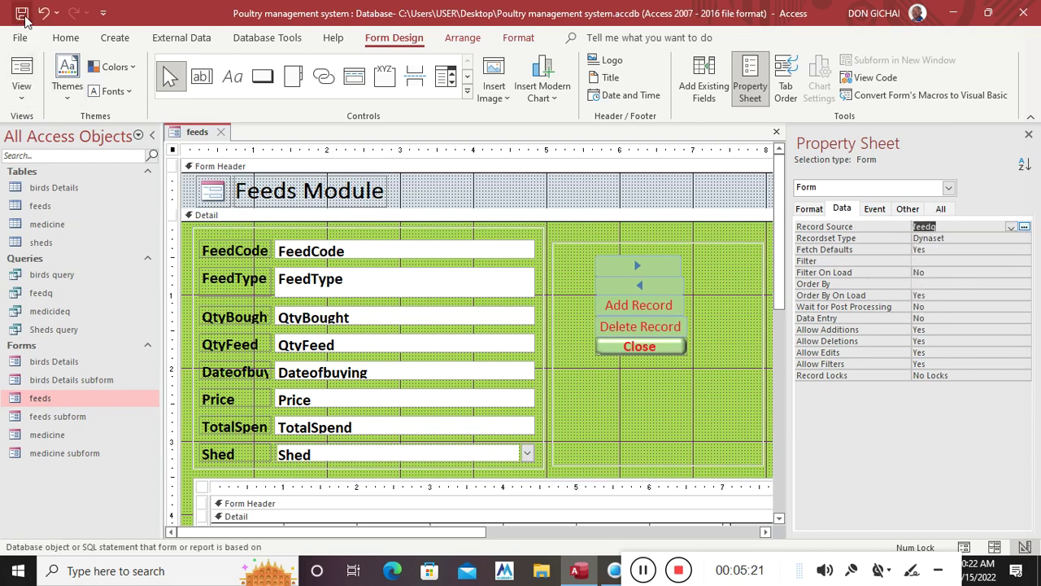
left_click(18, 58)
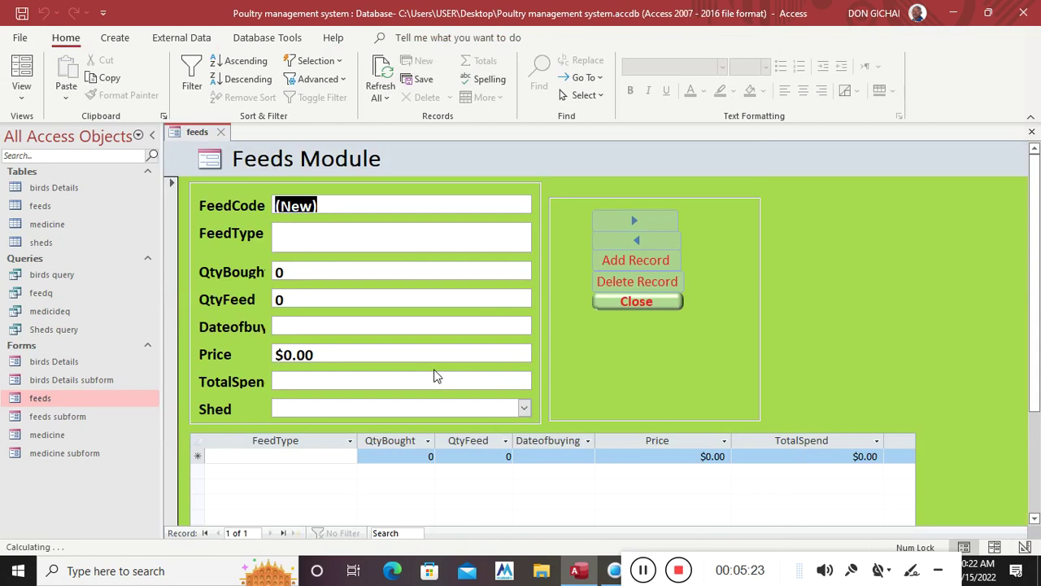
Enter a QtyBought of 10, a QtyFeed of 5 and a Dateofbuying of 8/8/2022 in the new feed record
double_click(291, 272)
type("10")
left_click(317, 299)
type("5")
key("Tab")
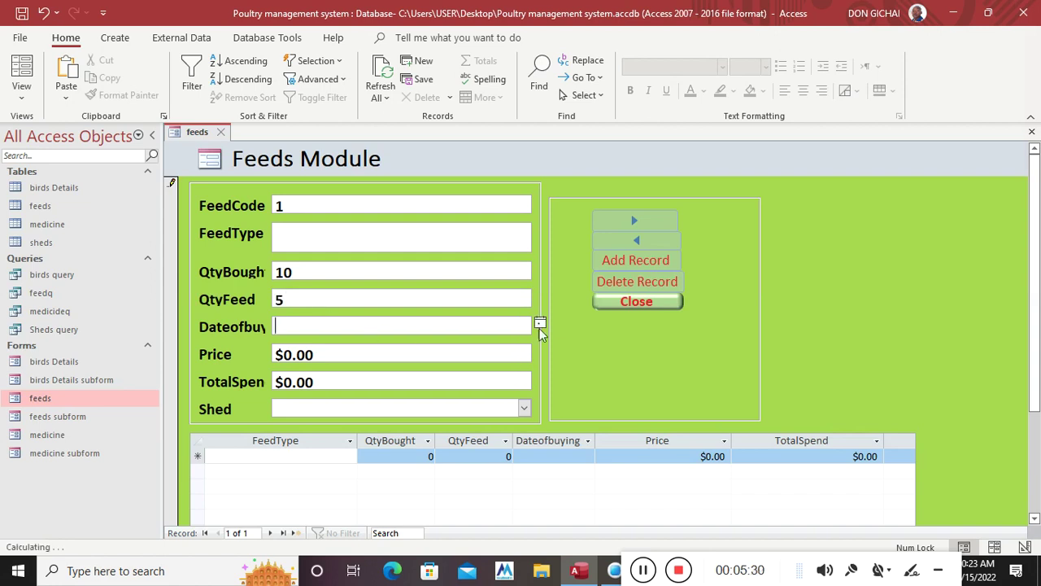
left_click(540, 322)
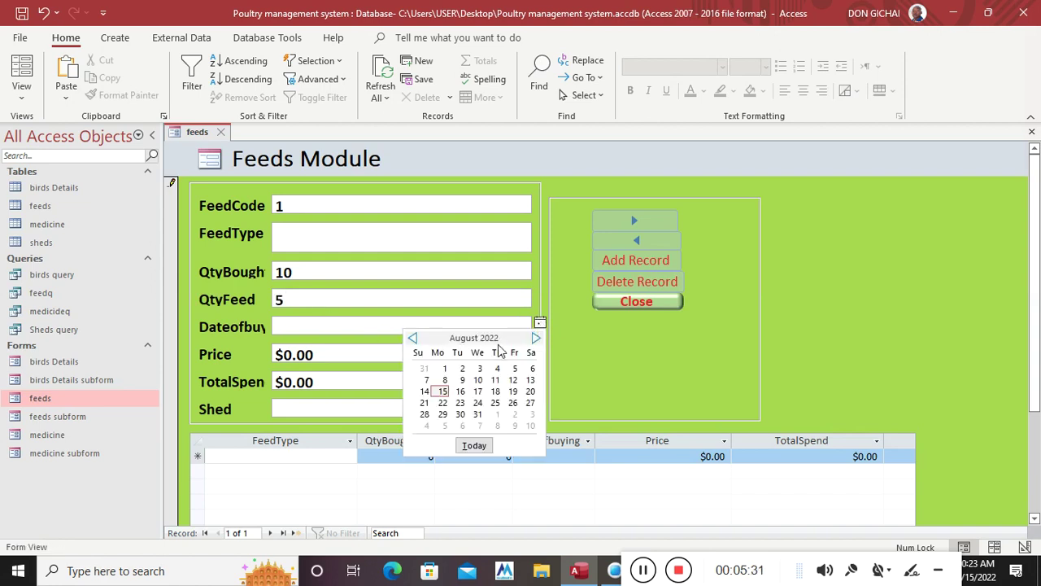
left_click(445, 379)
Enter a Price of 100 for the feed record and choose LONDON as its Shed
left_click(232, 354)
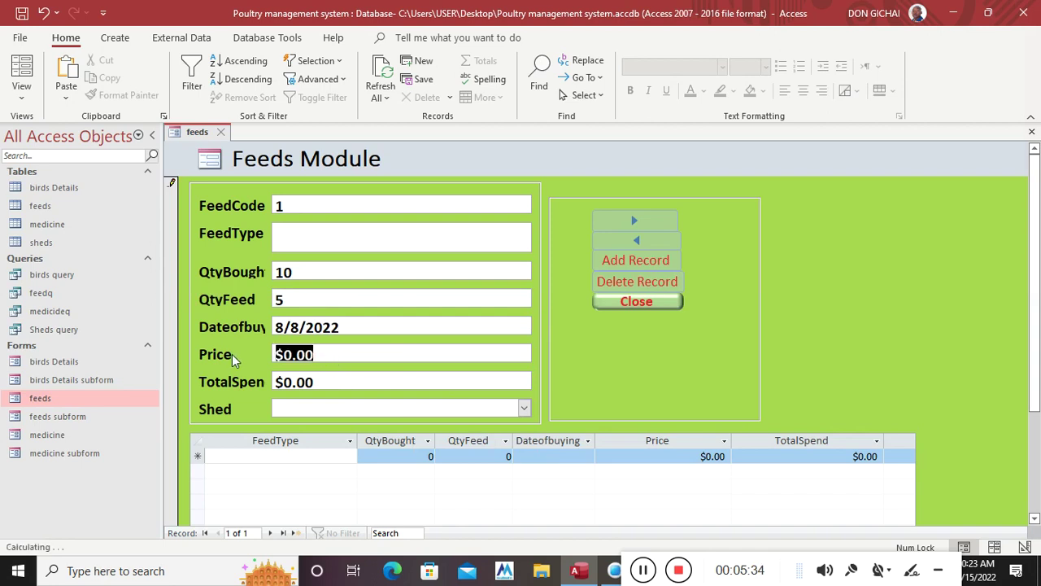
type("100")
key("Tab")
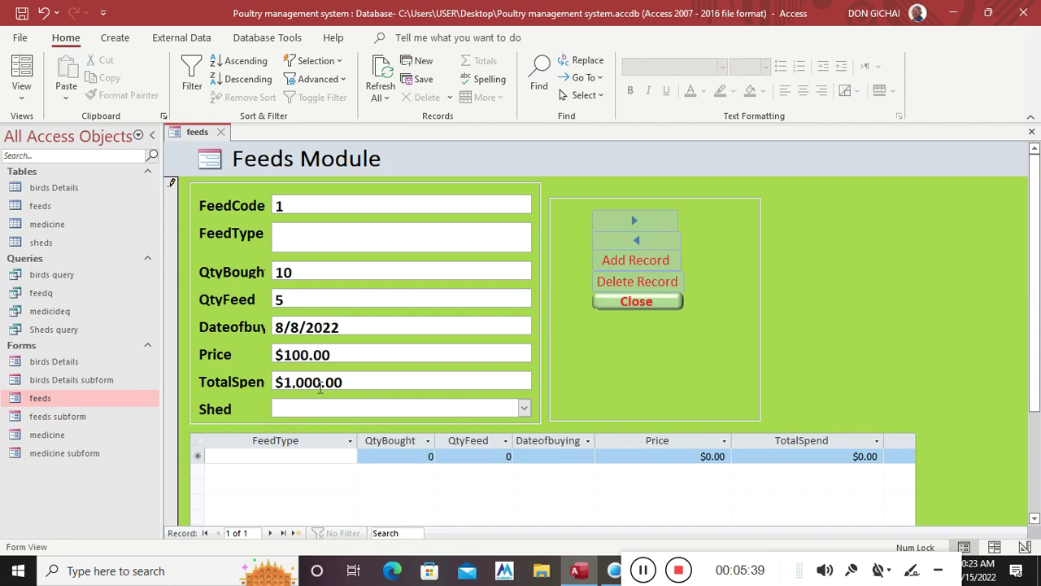
left_click(525, 409)
left_click(415, 428)
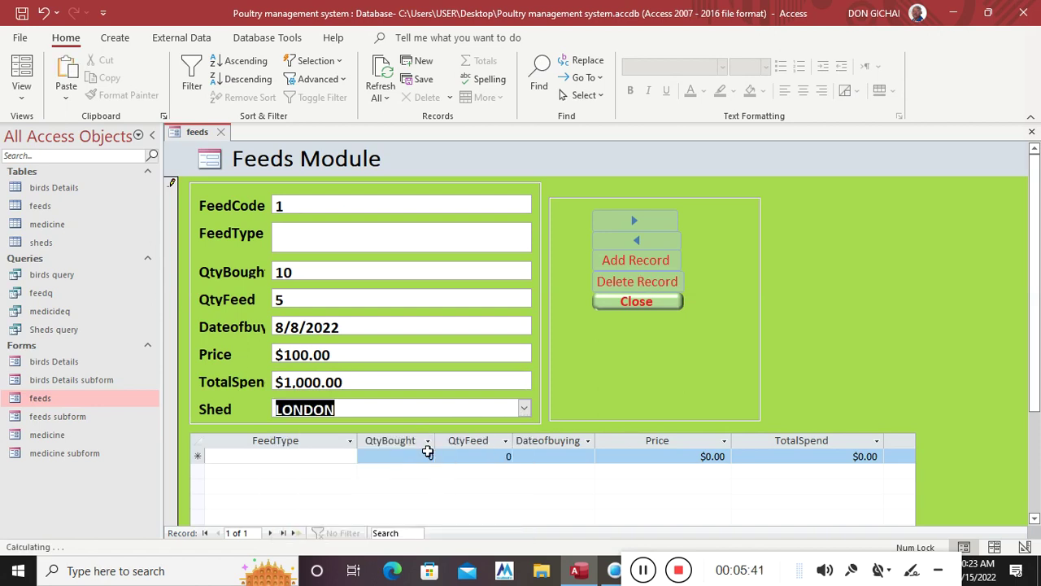
Enter layers mash as the FeedType and refresh the records so the subform lists the new feed
left_click(298, 236)
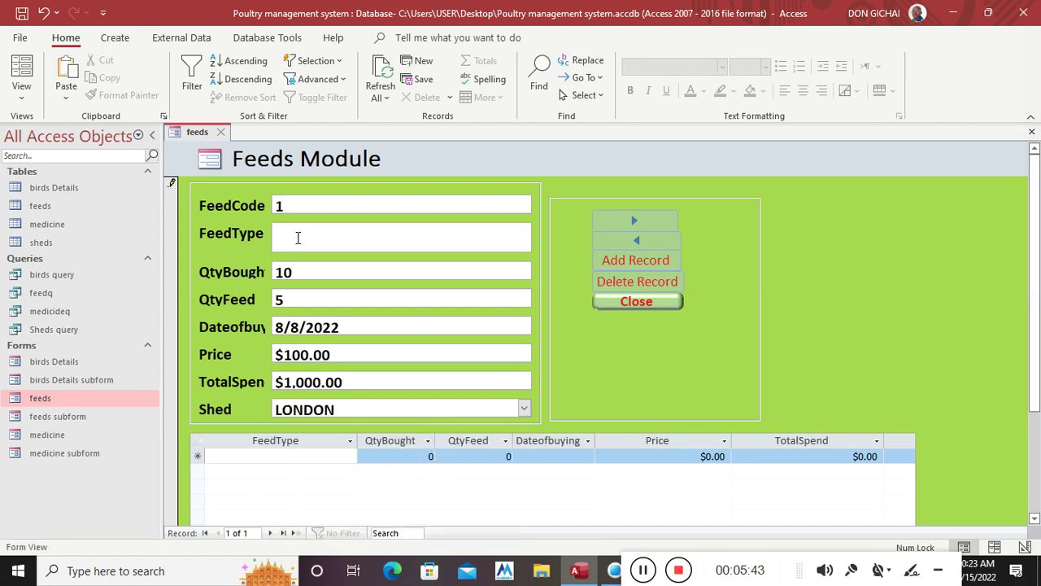
type("layers mash")
left_click(351, 321)
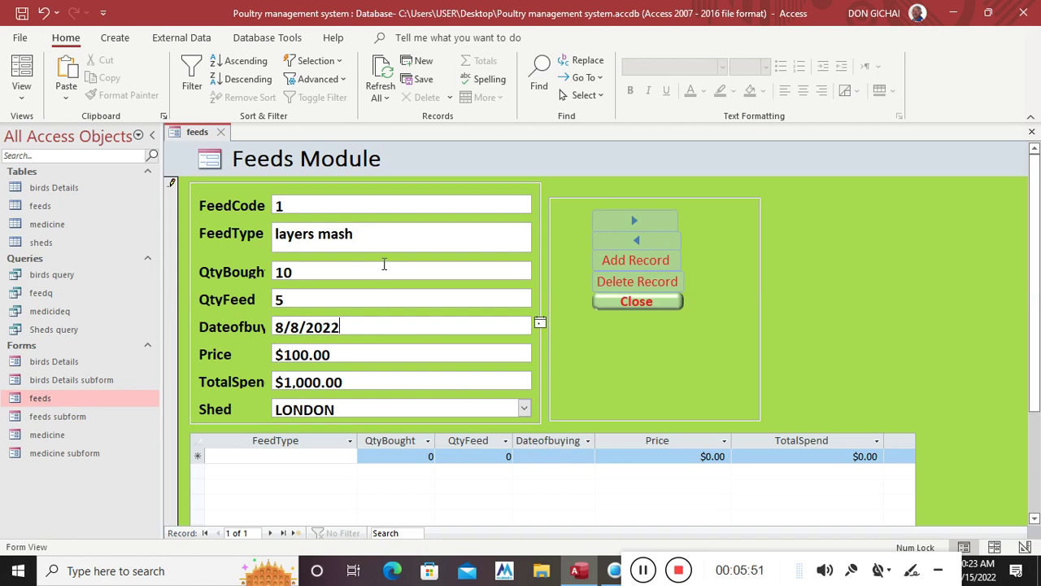
left_click(380, 83)
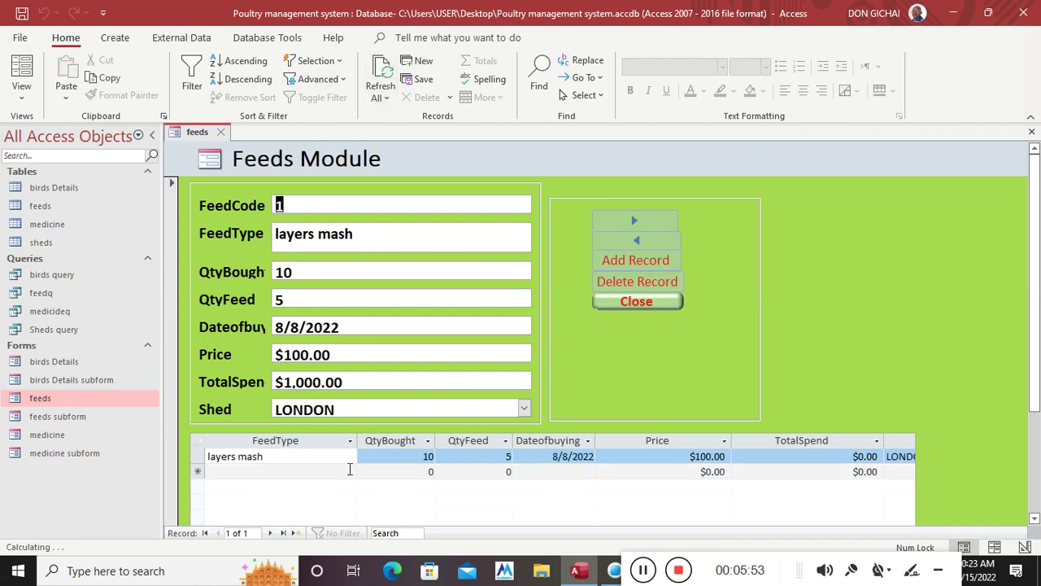
Select the layers mash row in the feeds subform and close the feeds form
left_click(200, 456)
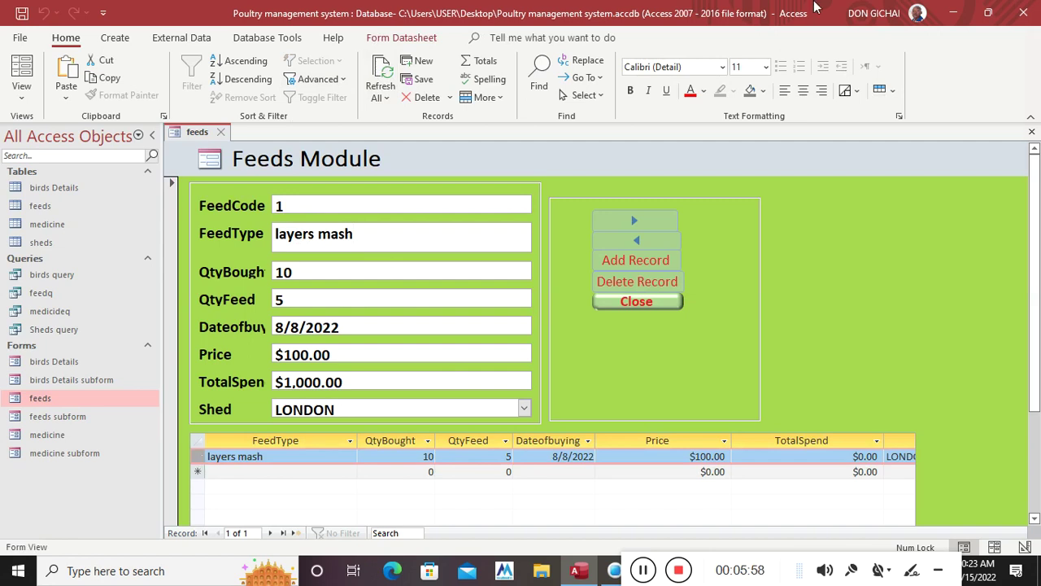
left_click(1031, 135)
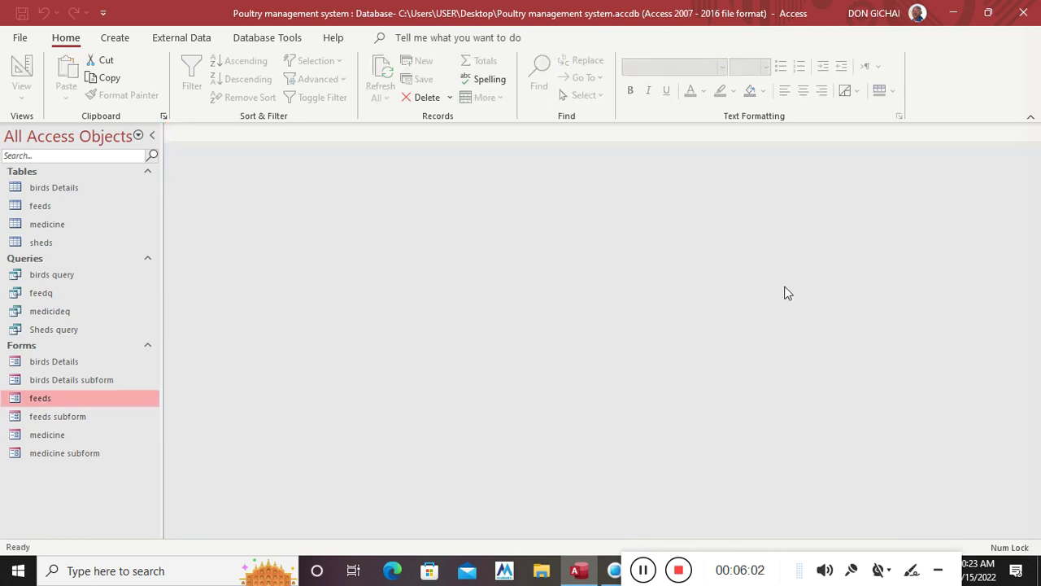
Create a report from the birds query, then close it and save it as birds report
left_click(68, 288)
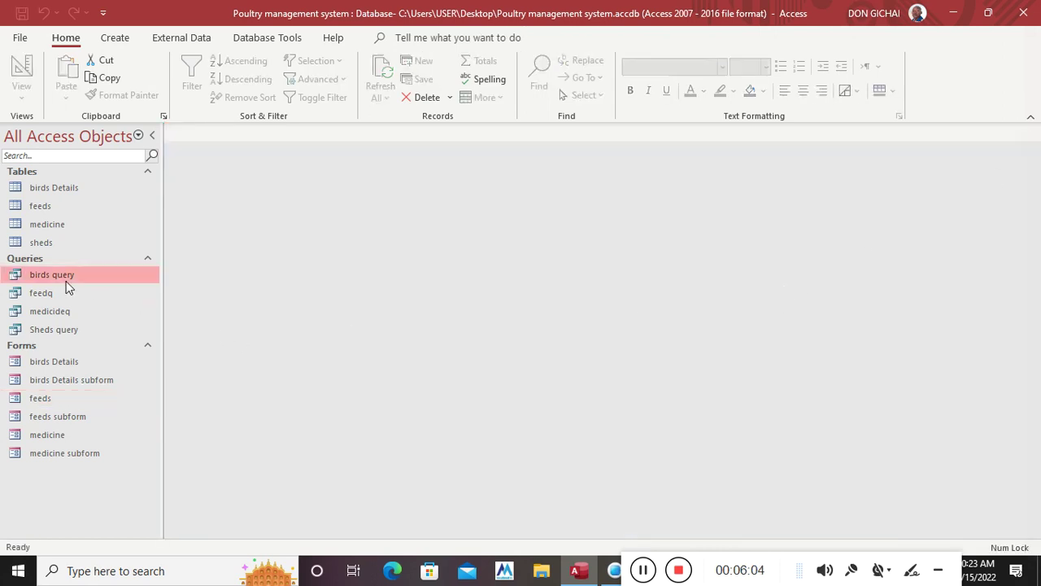
left_click(120, 39)
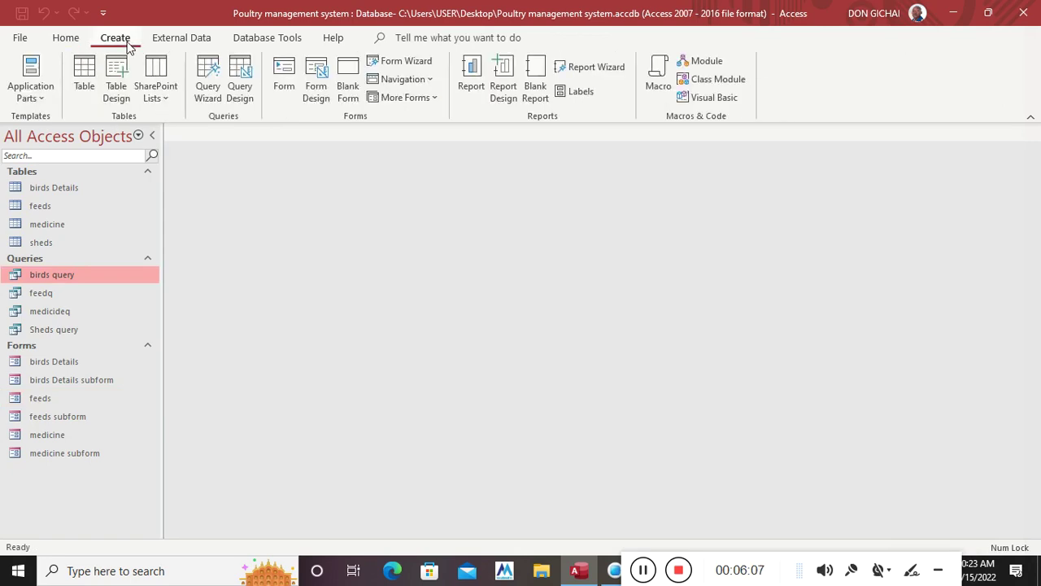
left_click(471, 79)
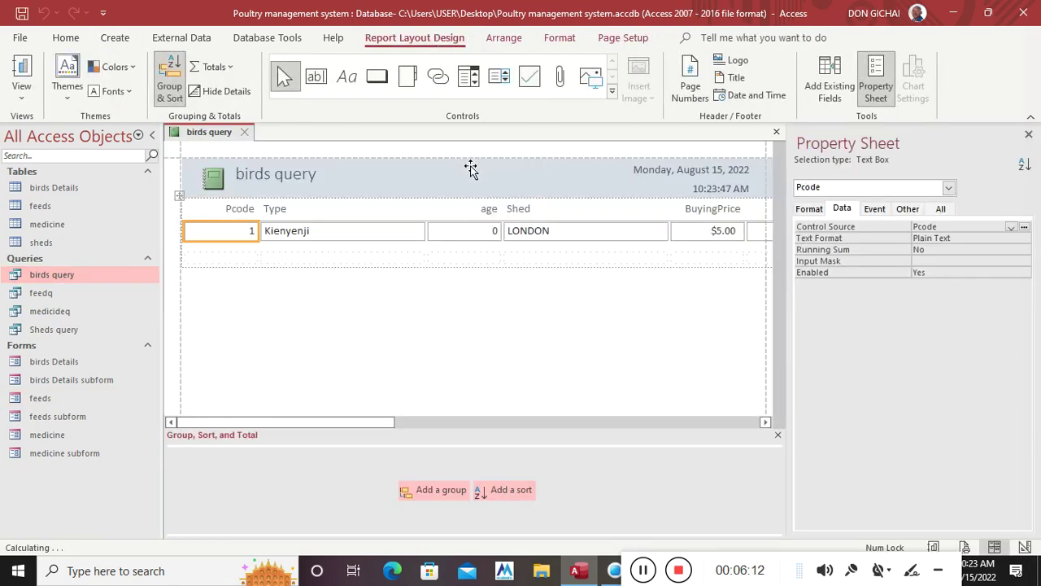
left_click(1028, 134)
left_click(1031, 132)
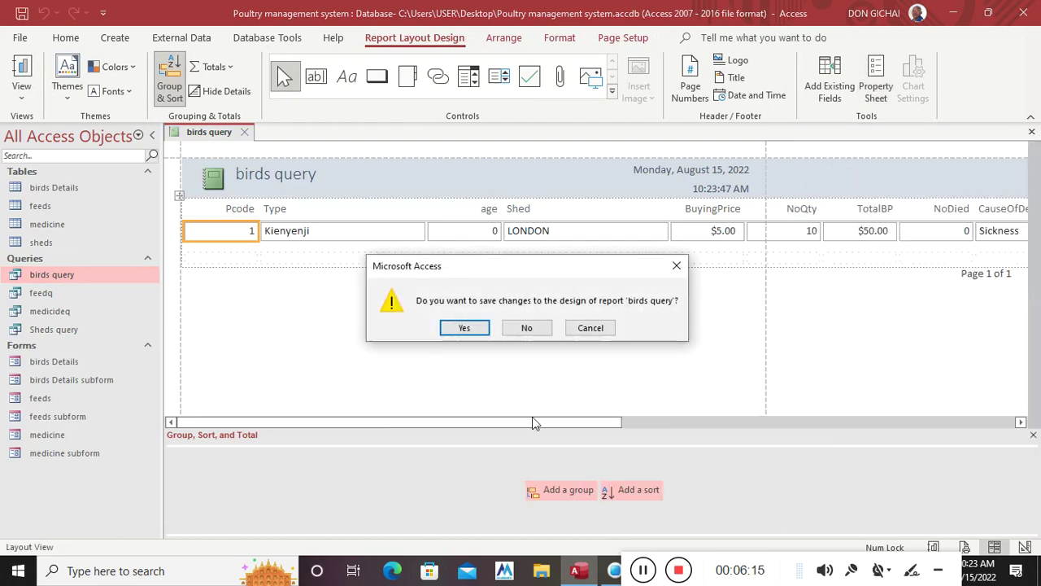
left_click(463, 330)
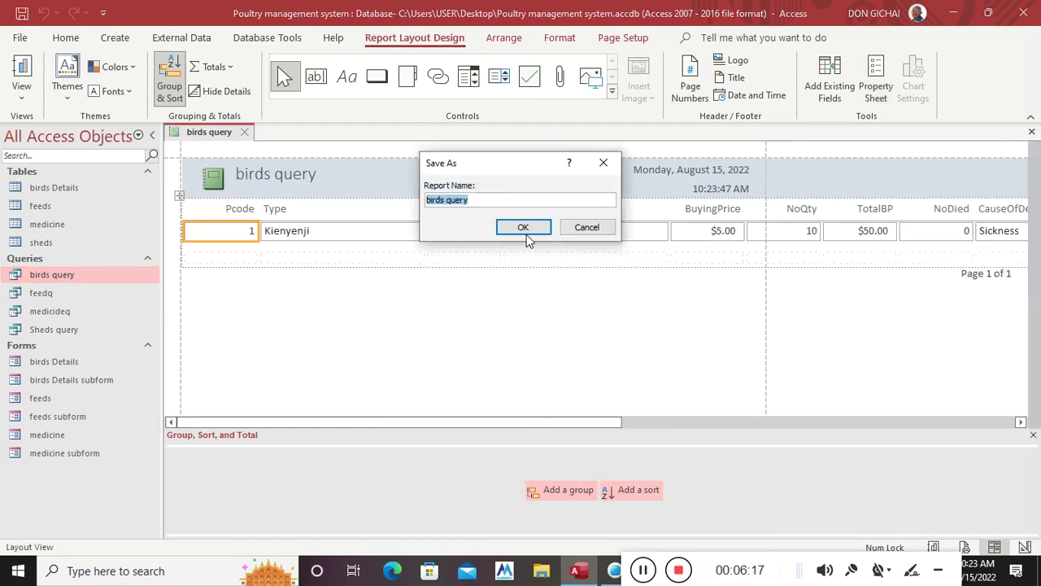
left_click(526, 203)
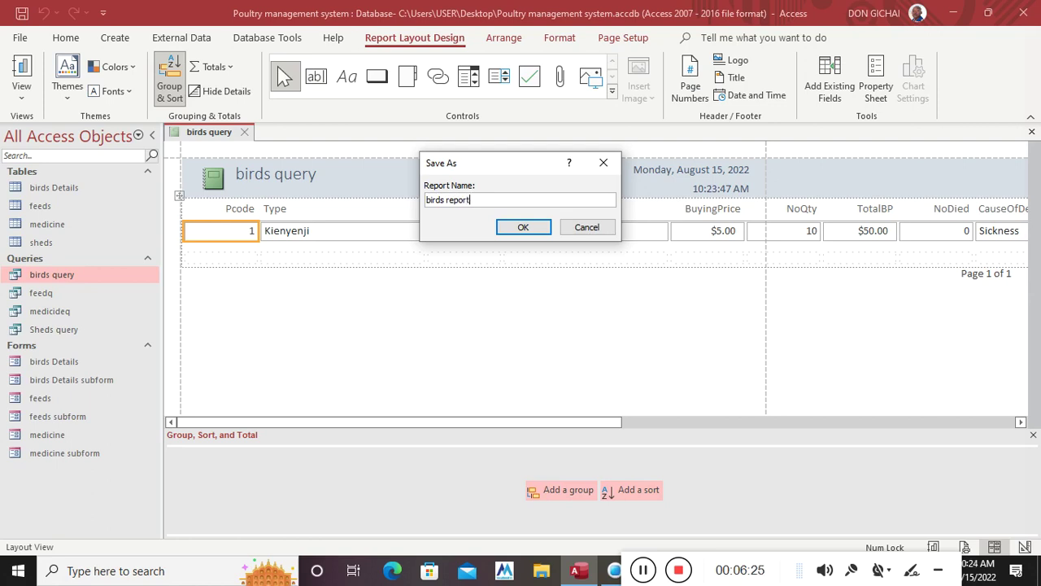
key("Return")
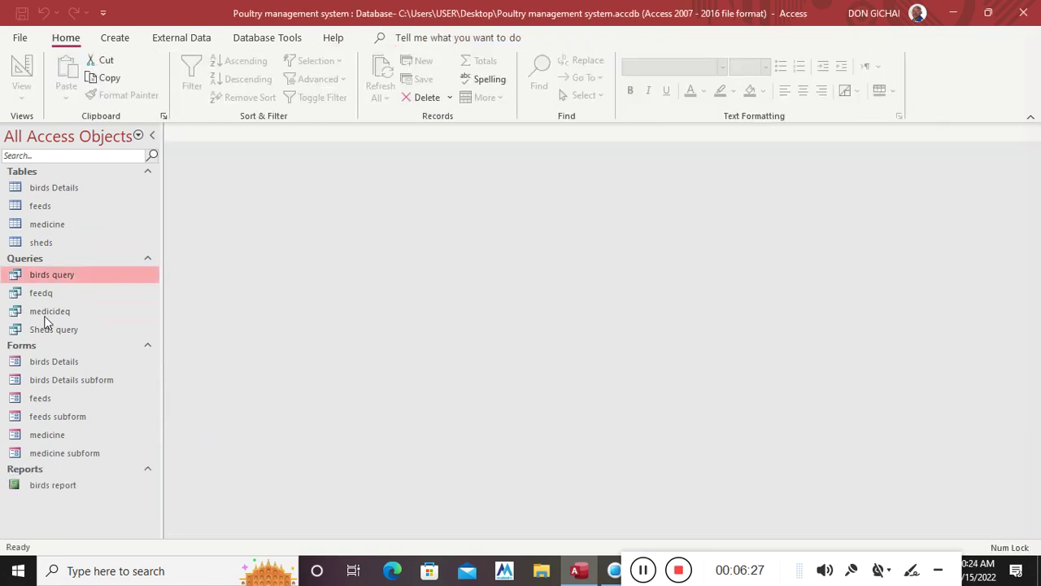
Create a report from the feedq query, then close it and save it as feedr
left_click(45, 298)
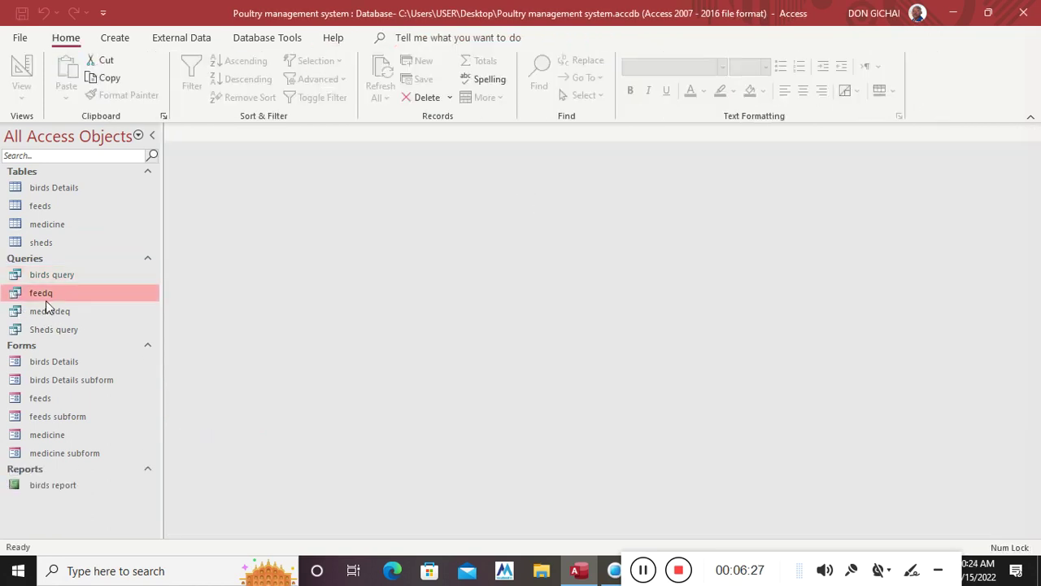
left_click(129, 41)
left_click(472, 89)
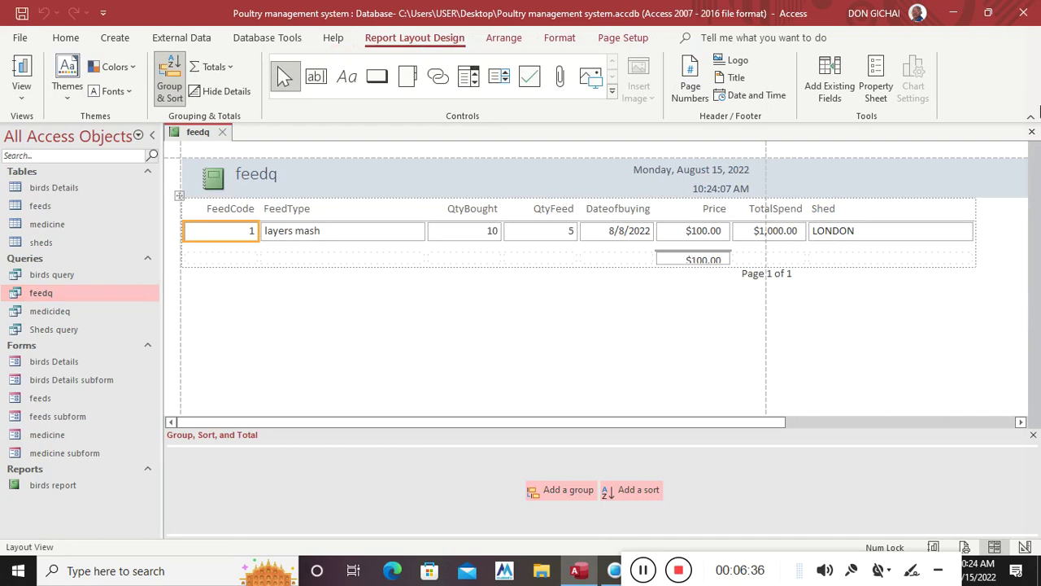
left_click(1032, 131)
left_click(449, 328)
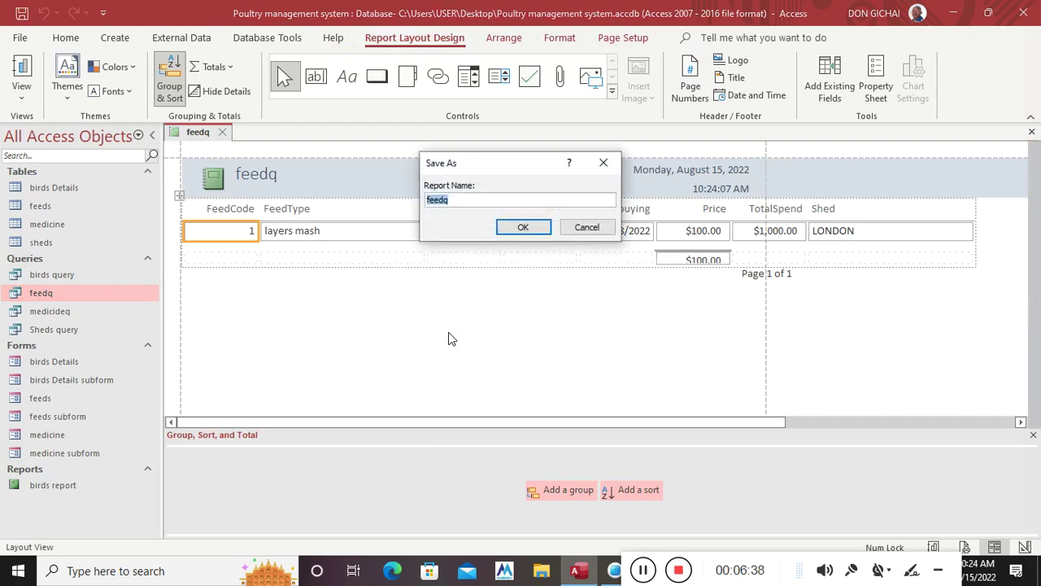
left_click(478, 201)
key("BackSpace")
key("Return")
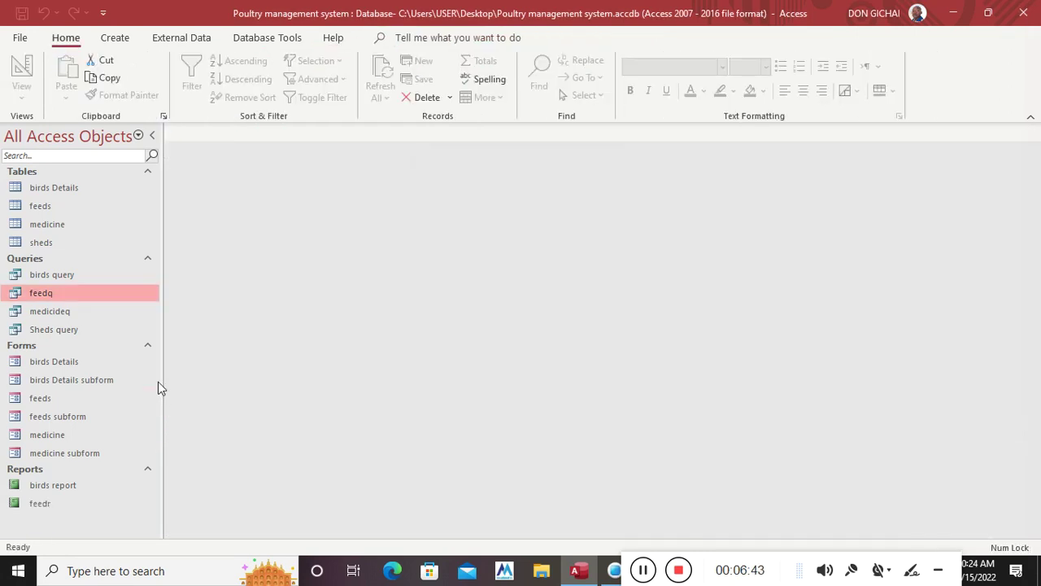
Create a report from the medicideq query, then close it and save it as medicider
left_click(68, 318)
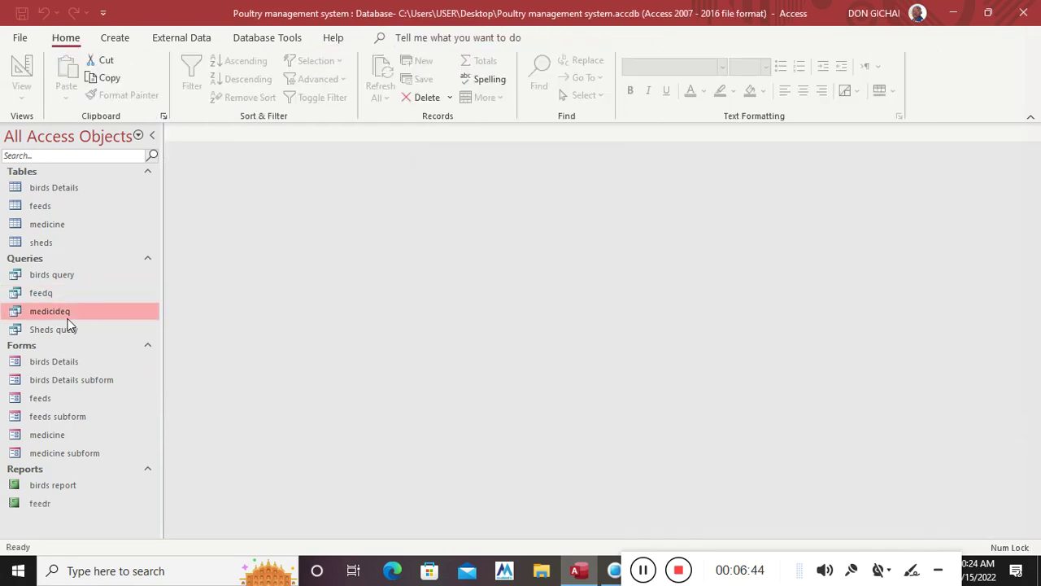
left_click(115, 37)
left_click(470, 81)
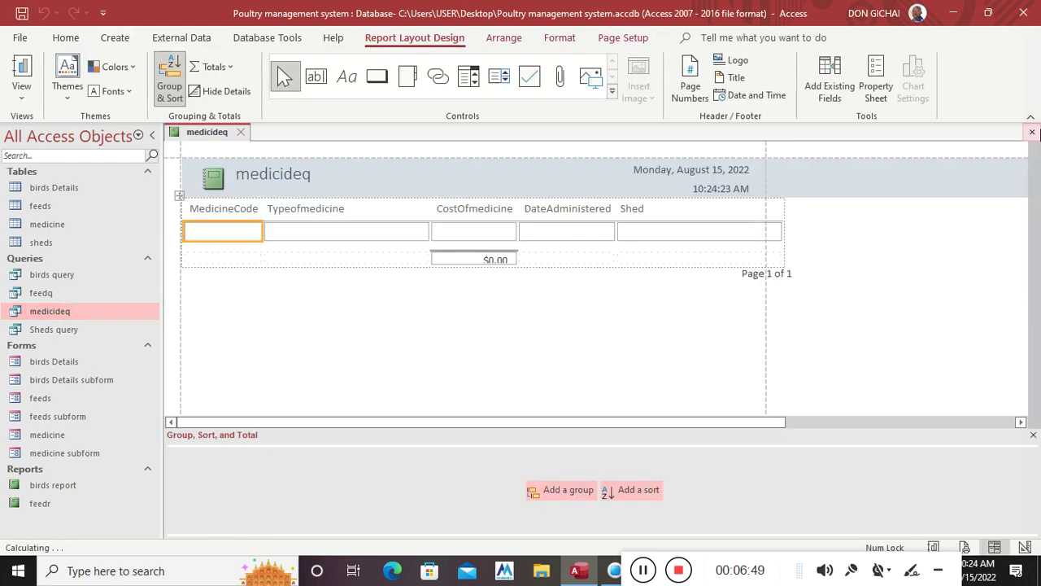
left_click(1031, 131)
left_click(489, 333)
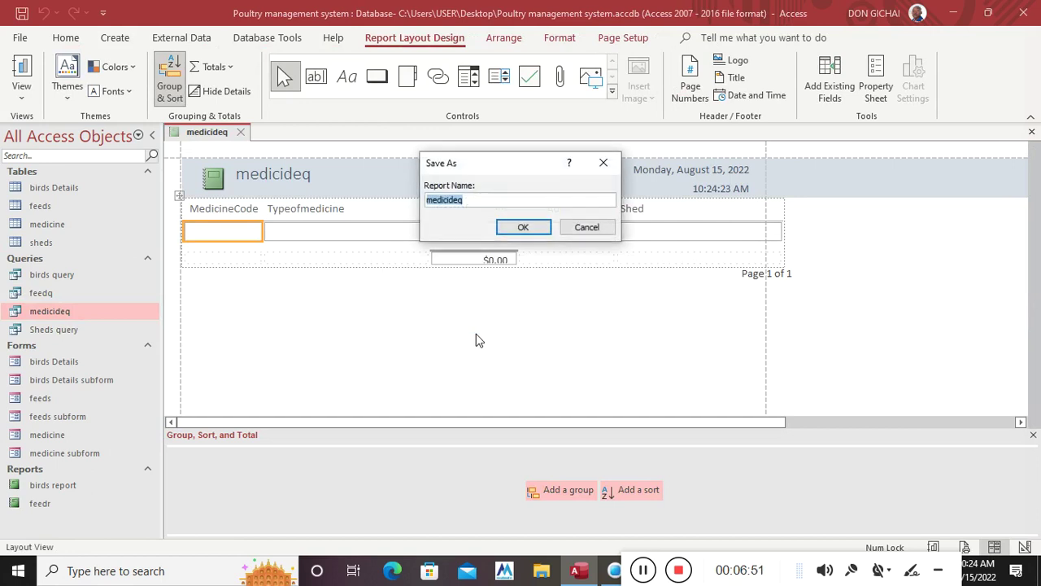
left_click(490, 200)
key("BackSpace")
key("Return")
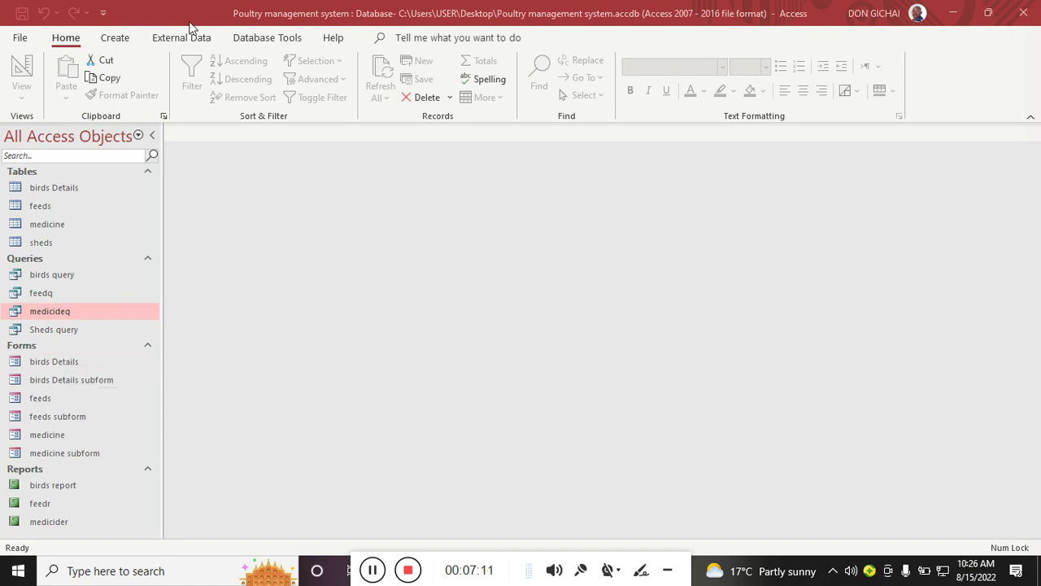
Create a blank form, close its field list and switch the form to Design View
left_click(116, 38)
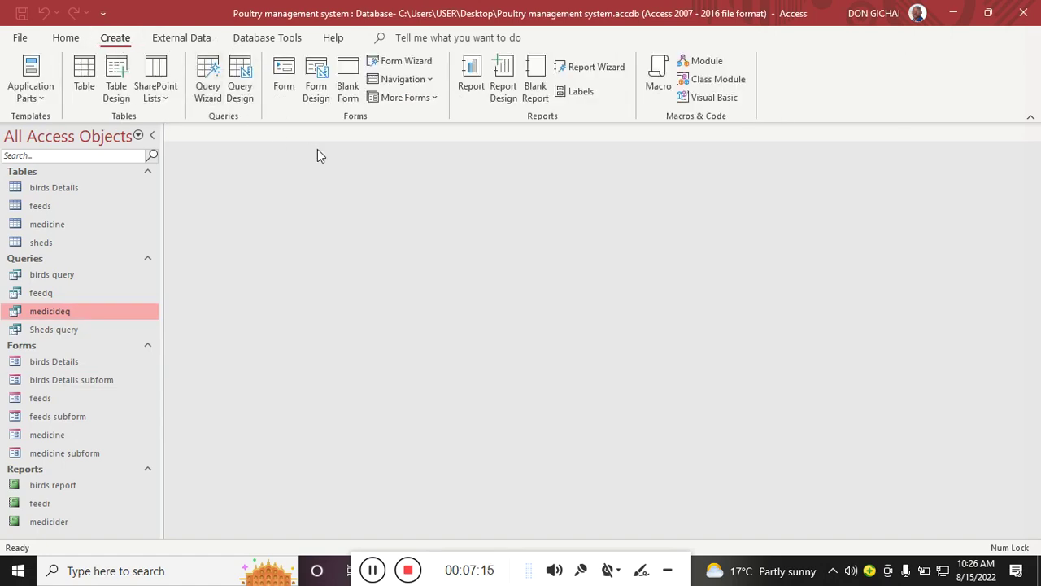
left_click(348, 91)
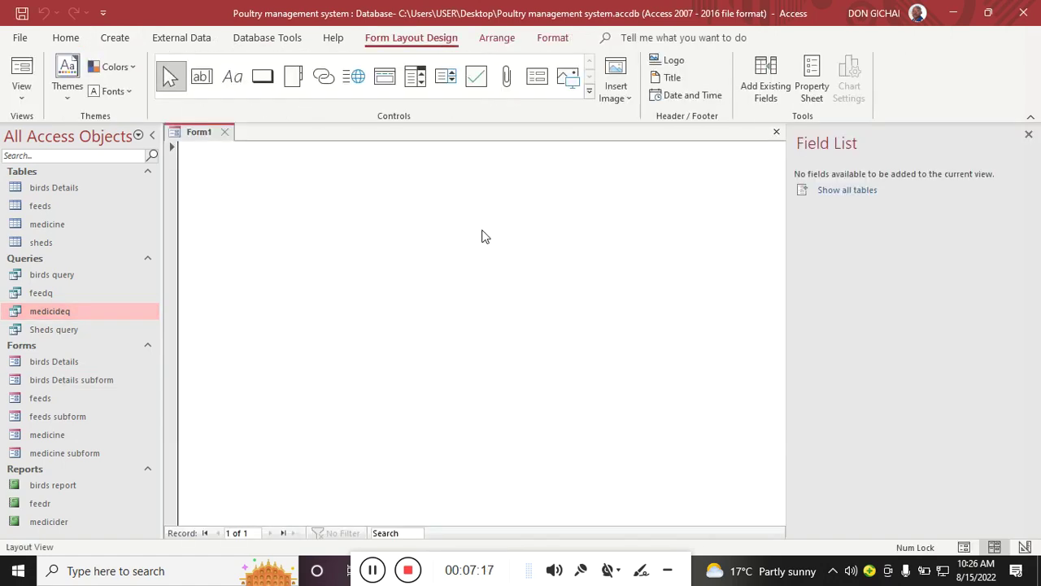
left_click(1029, 134)
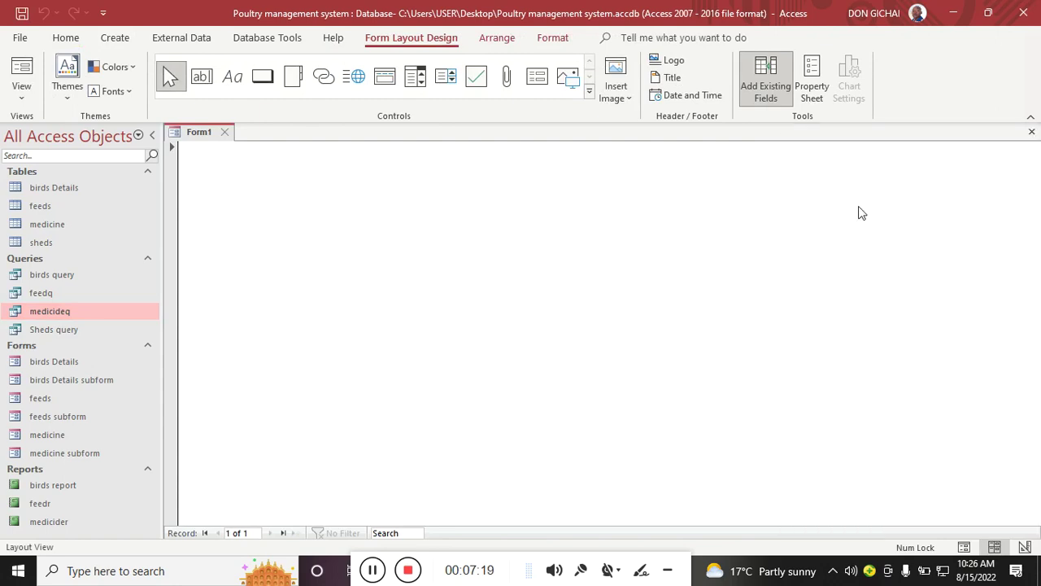
right_click(500, 233)
left_click(546, 280)
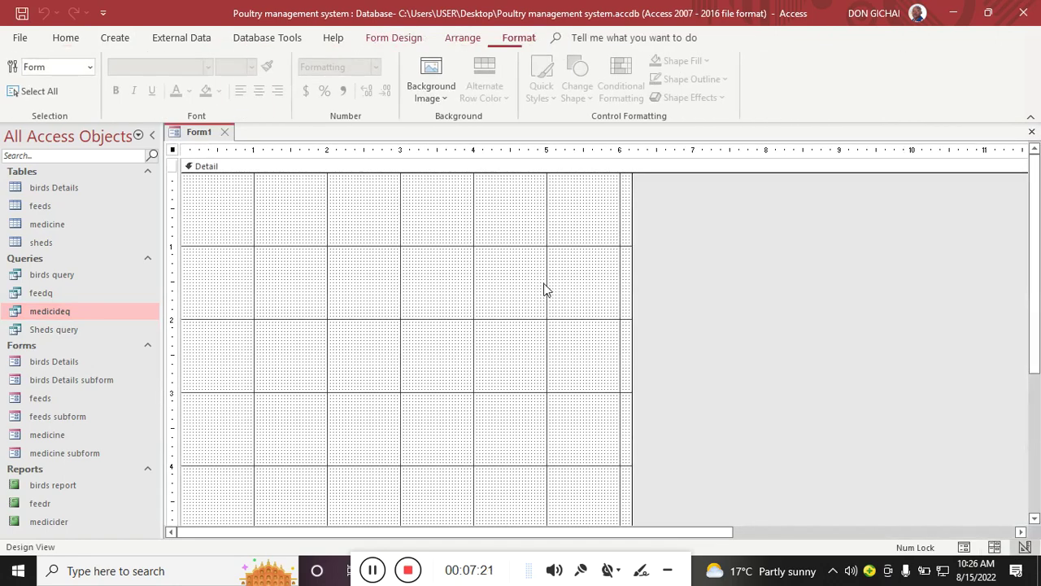
Save the new blank form as dashboard
key("ctrl+s")
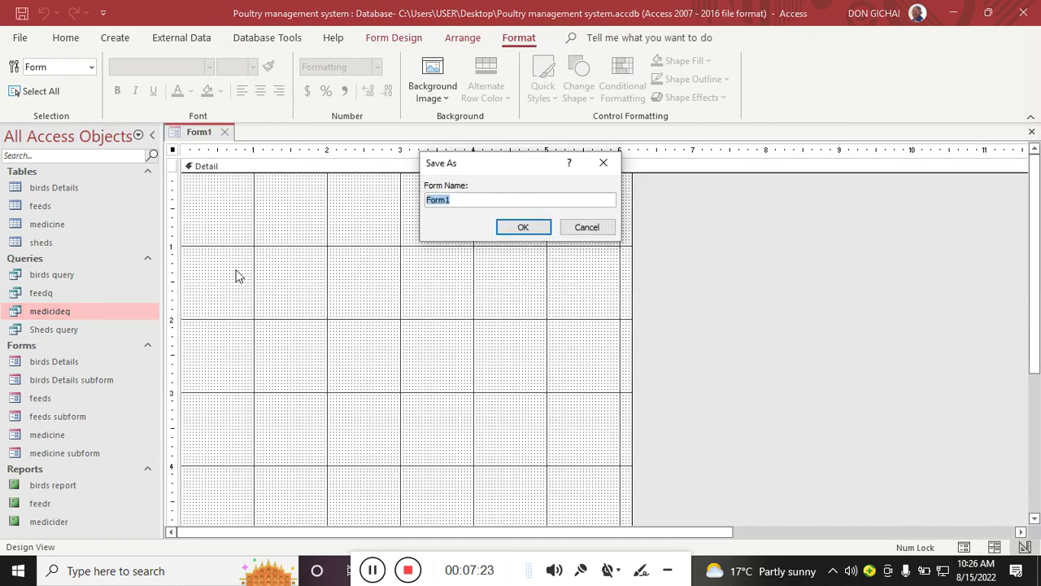
type("dashboard")
key("Return")
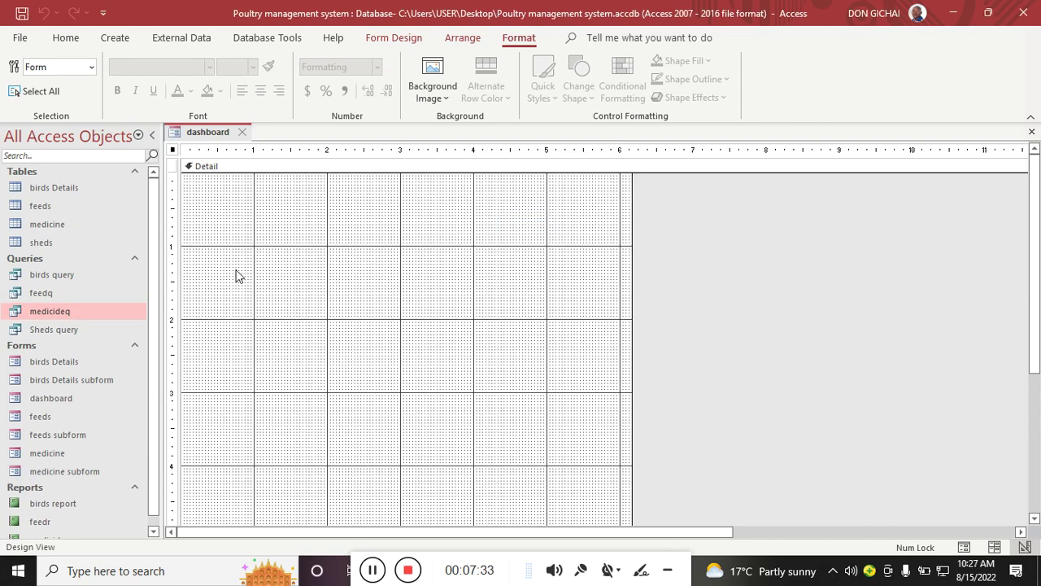
Bring up the form design tools for the dashboard form's Detail section
right_click(341, 237)
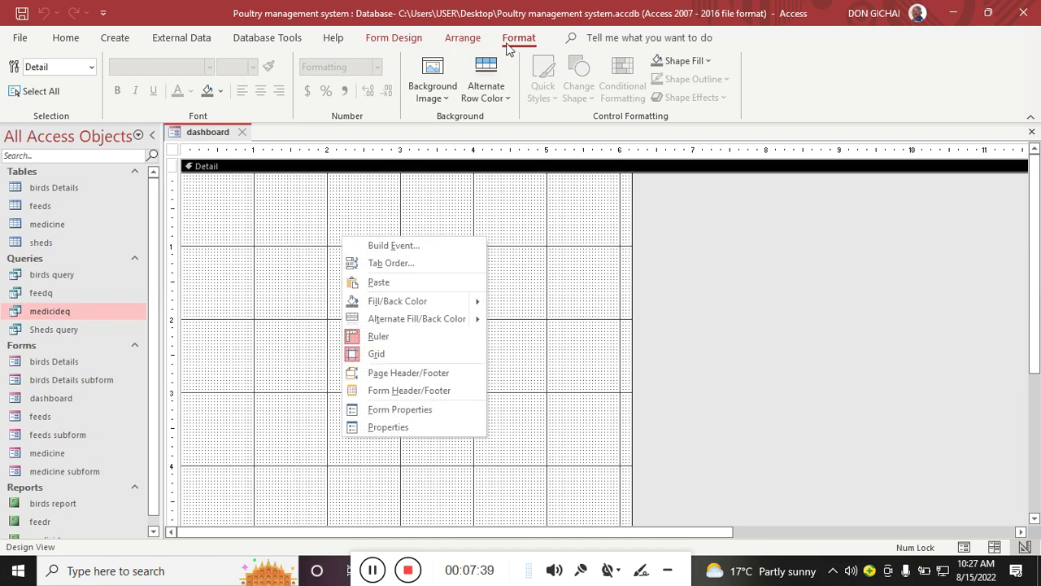
left_click(396, 41)
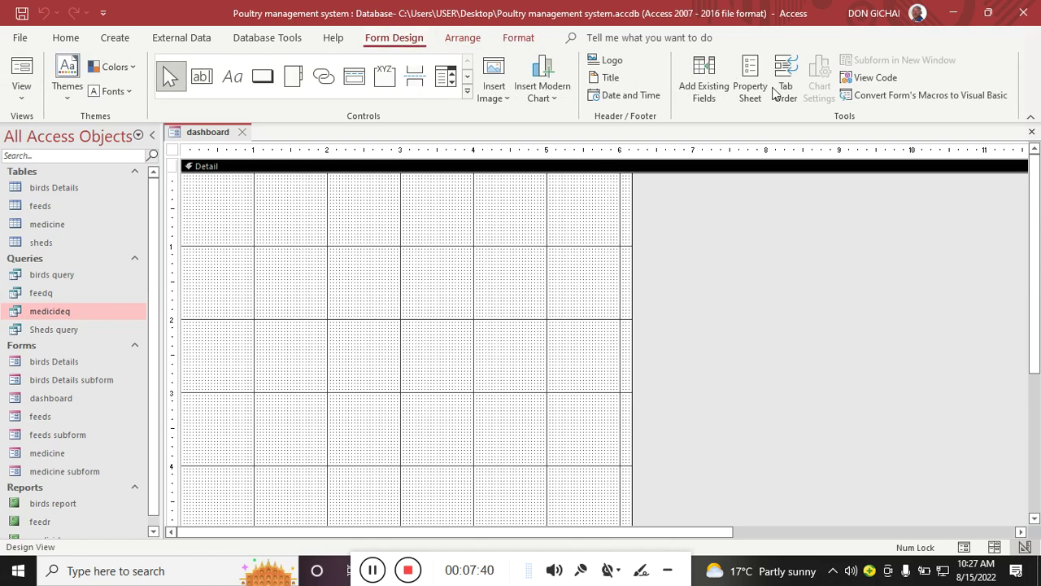